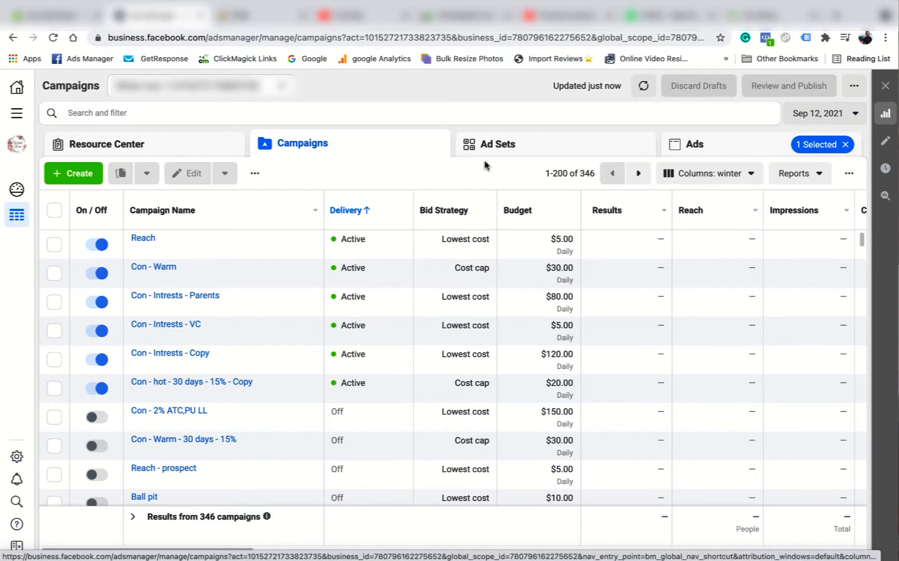
Review the iOS 14 tasks and updates in the Resource Center and collapse the update on campaign results being counted differently
click(151, 150)
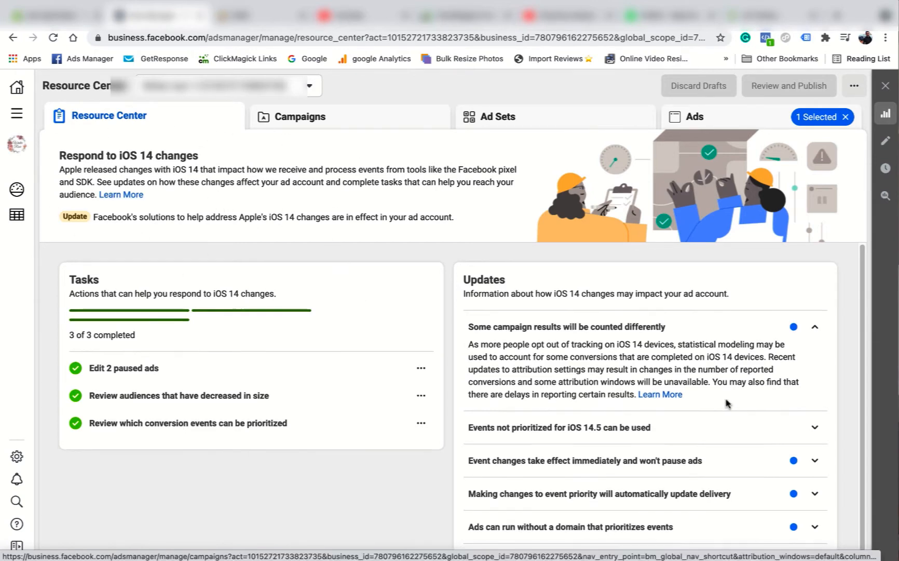
scroll(727, 403, down, 1)
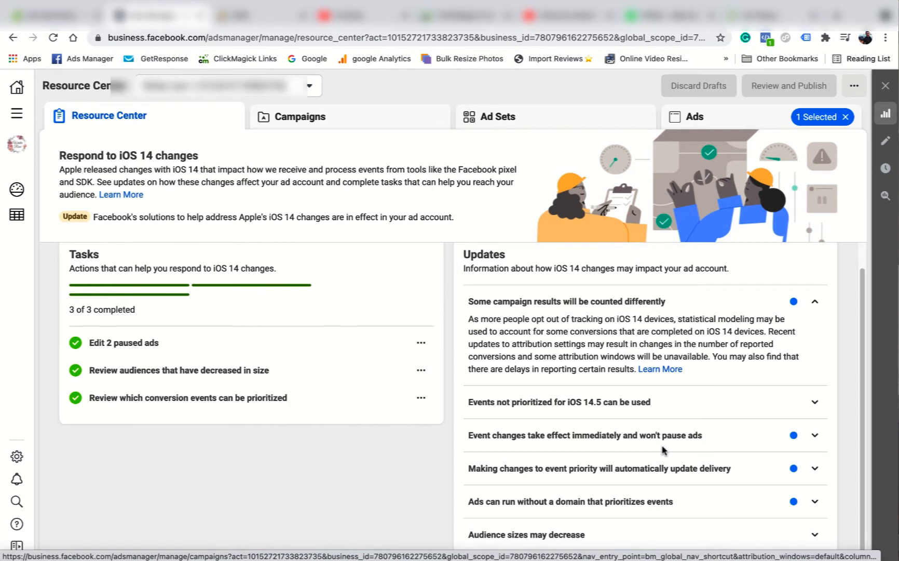
click(815, 301)
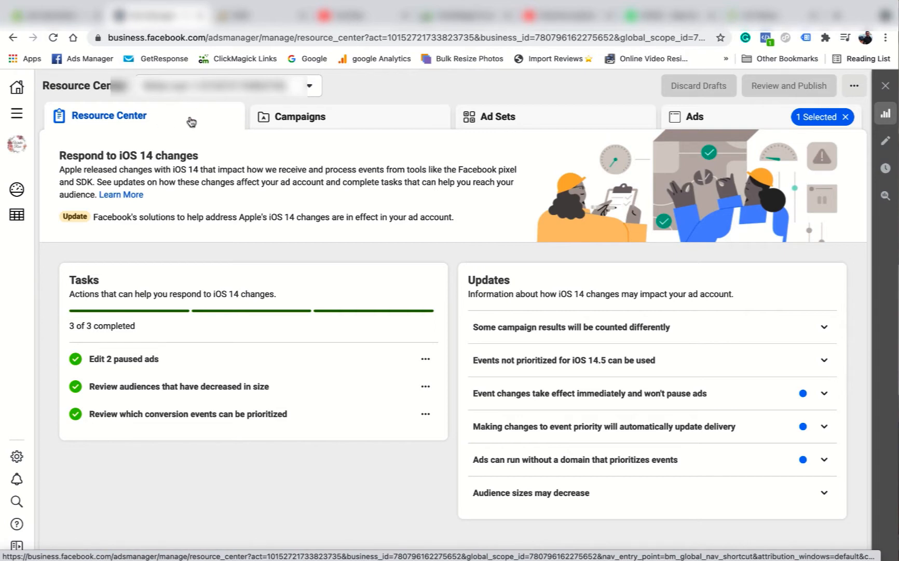
Return to the campaign list and view the objectives offered for a new campaign, closing the dialog without creating one
click(307, 122)
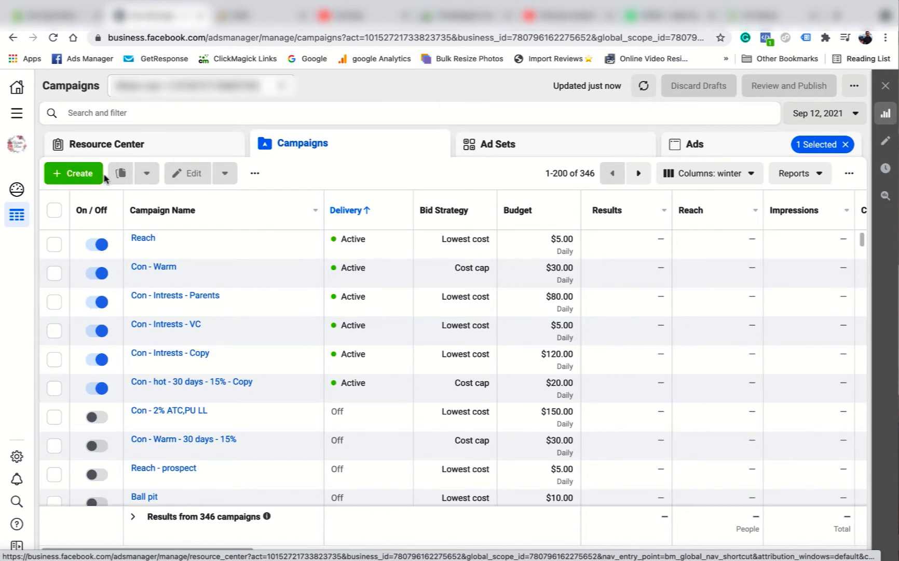
click(82, 172)
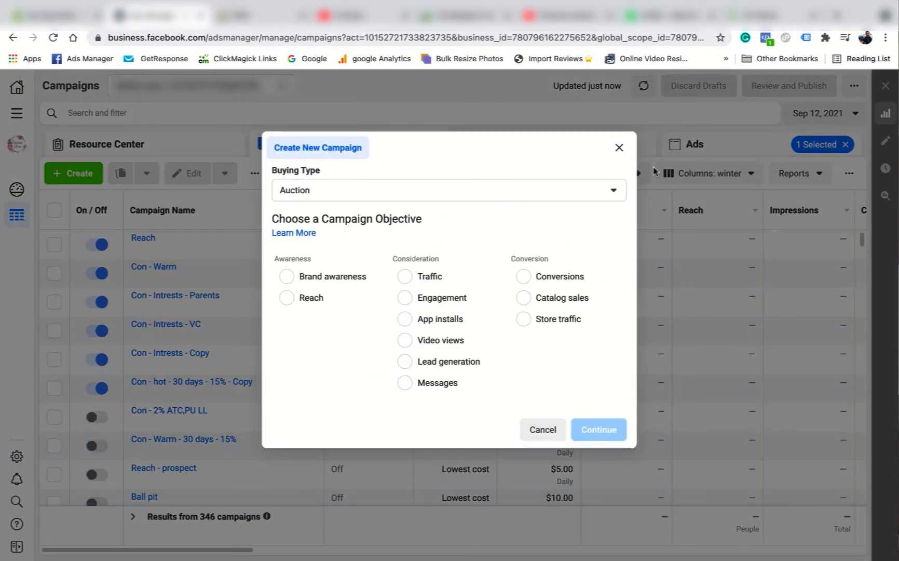
click(622, 150)
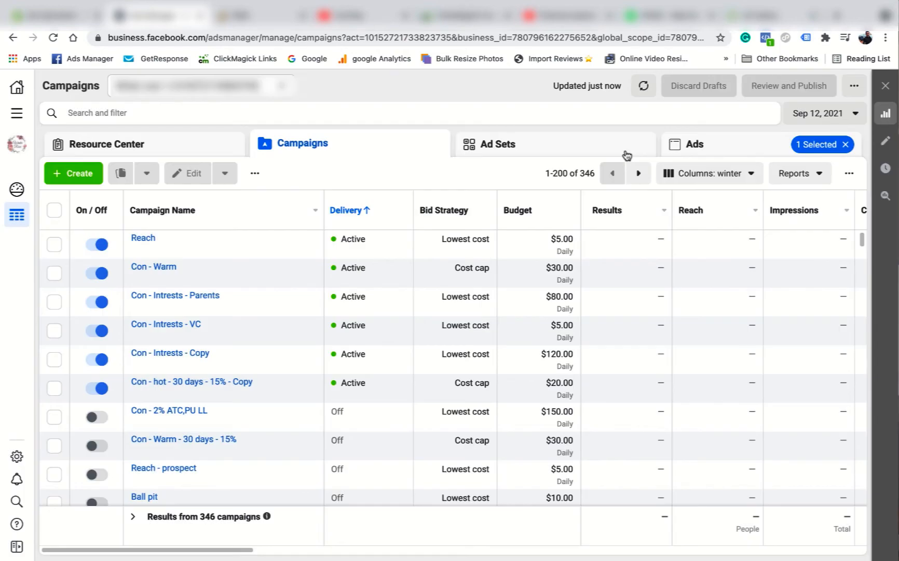
Open the ad set "Con - Interests - JB" for editing, examine its schedule, audience, placements and optimization settings, and close the editor
click(568, 144)
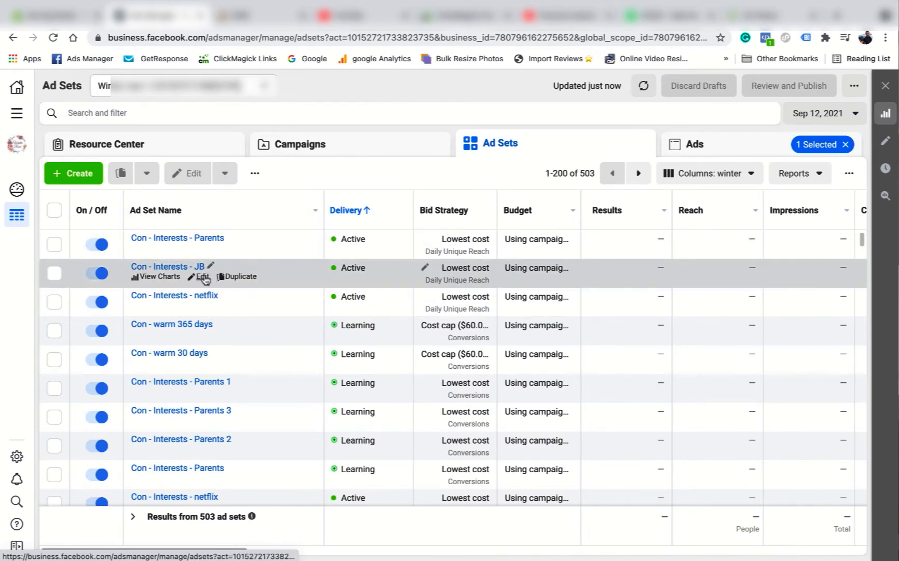
click(203, 276)
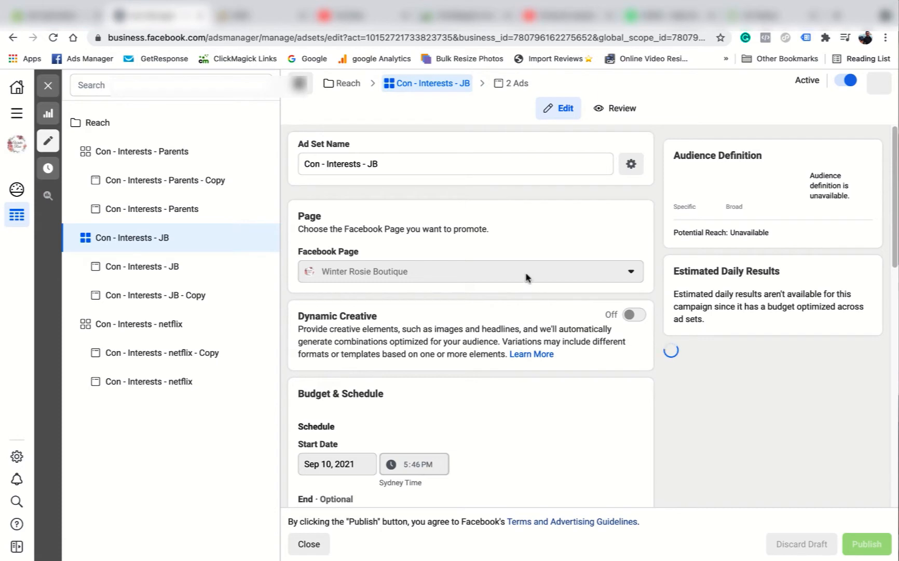
scroll(439, 317, down, 2)
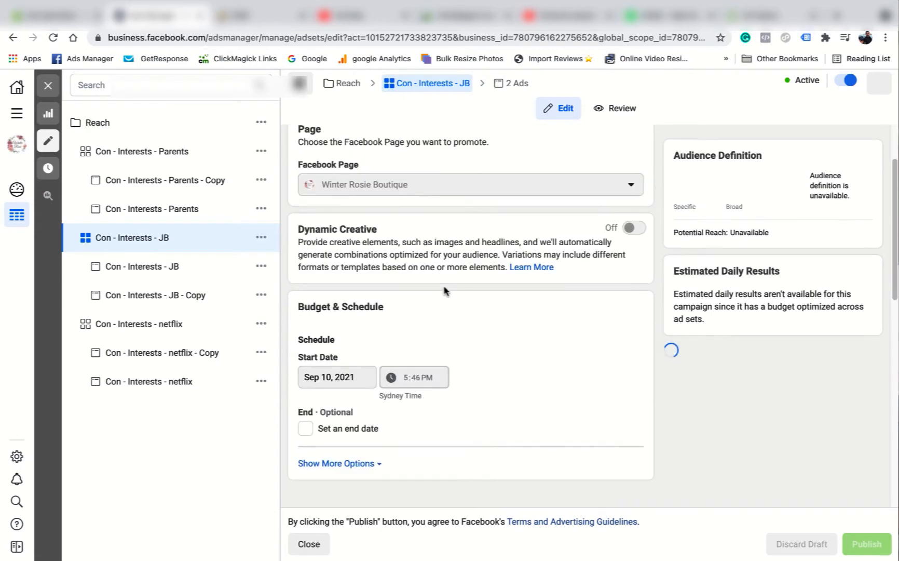
scroll(460, 254, down, 2)
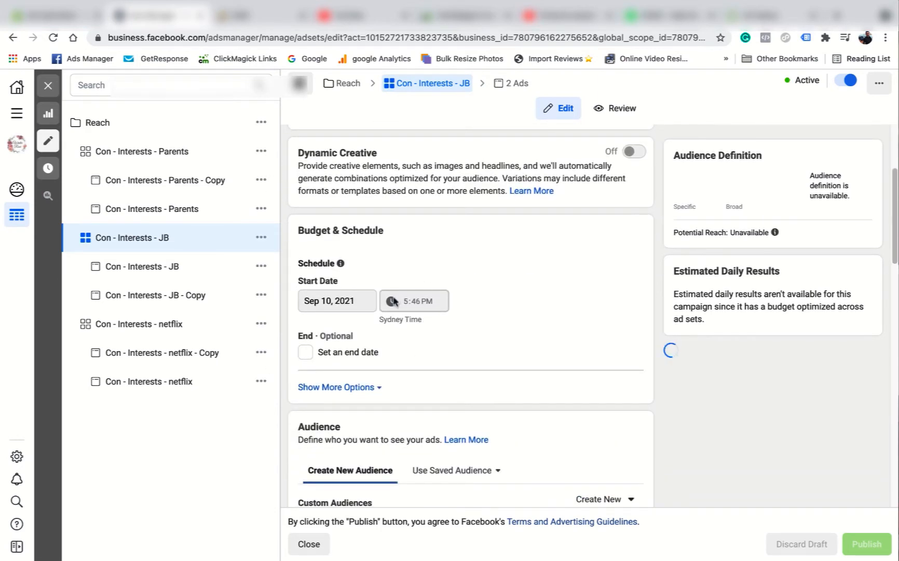
mouse_move(350, 266)
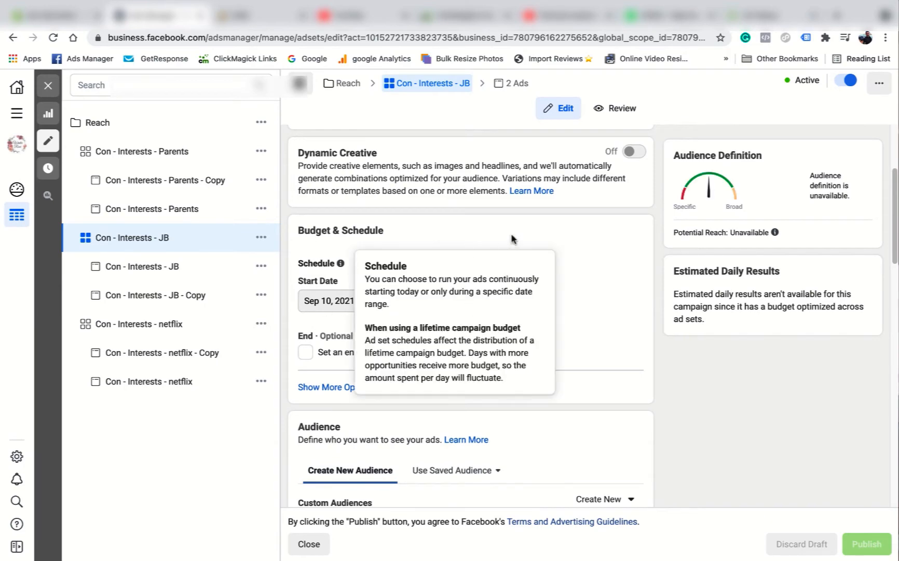
scroll(511, 239, down, 7)
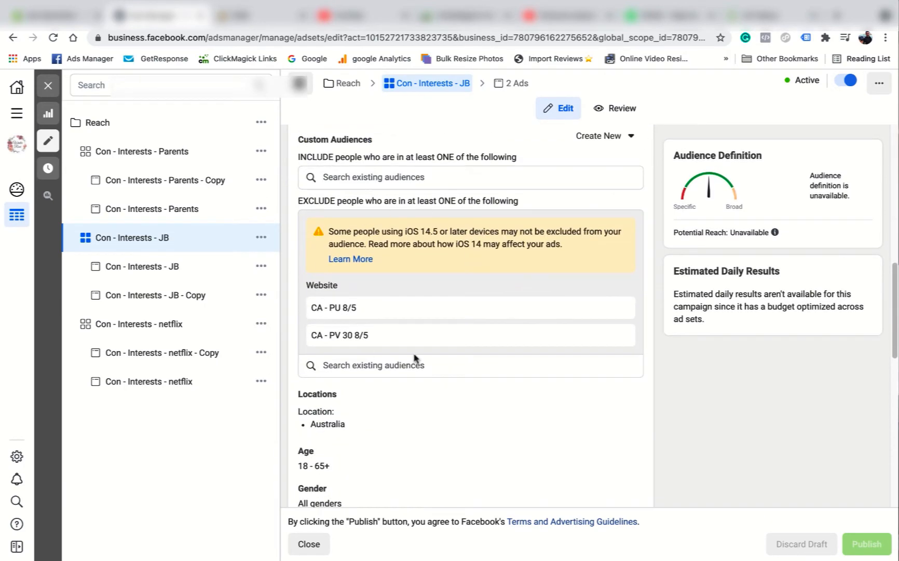
scroll(371, 353, down, 4)
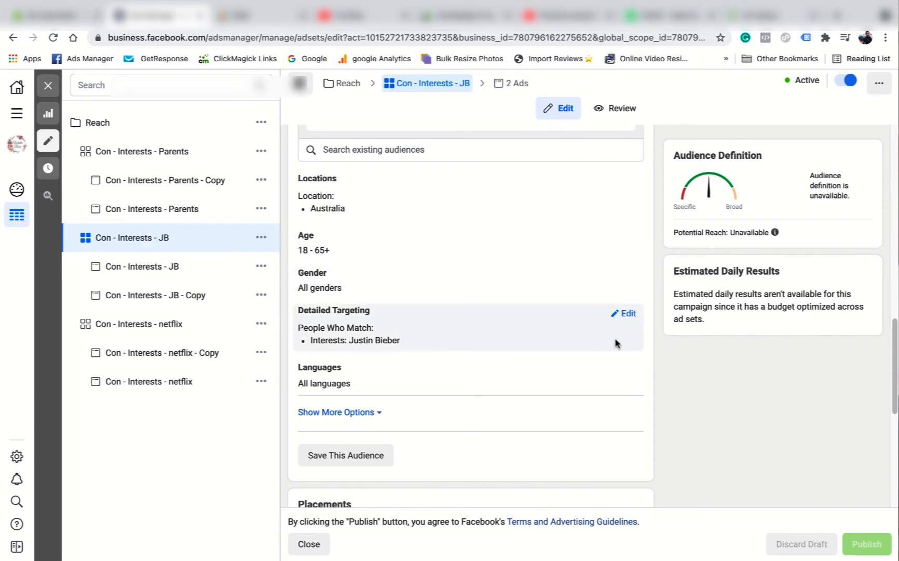
scroll(559, 301, down, 2)
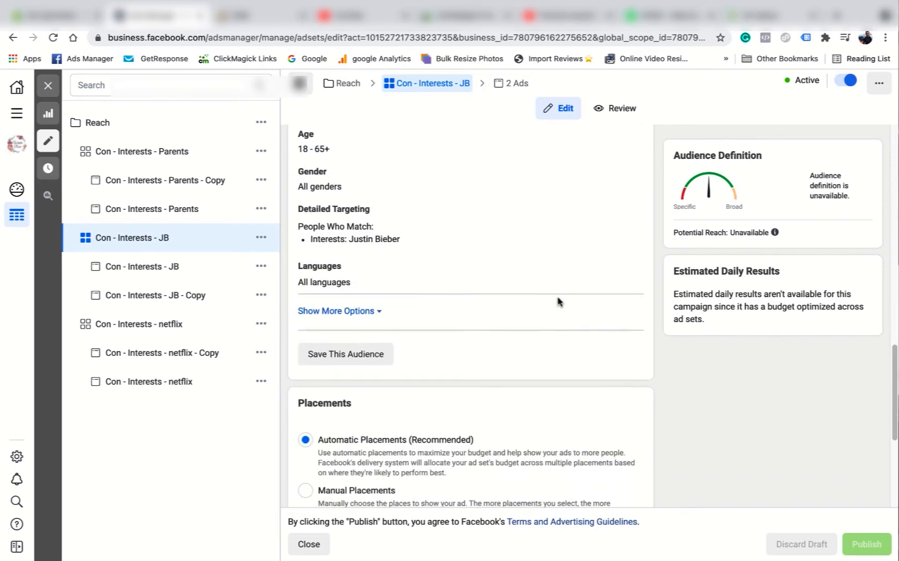
scroll(559, 301, down, 4)
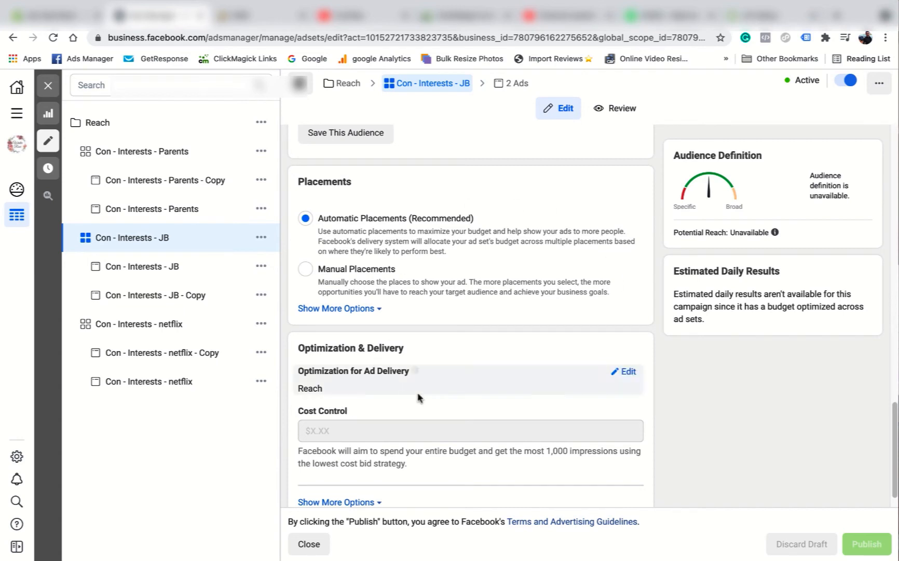
scroll(486, 336, down, 1)
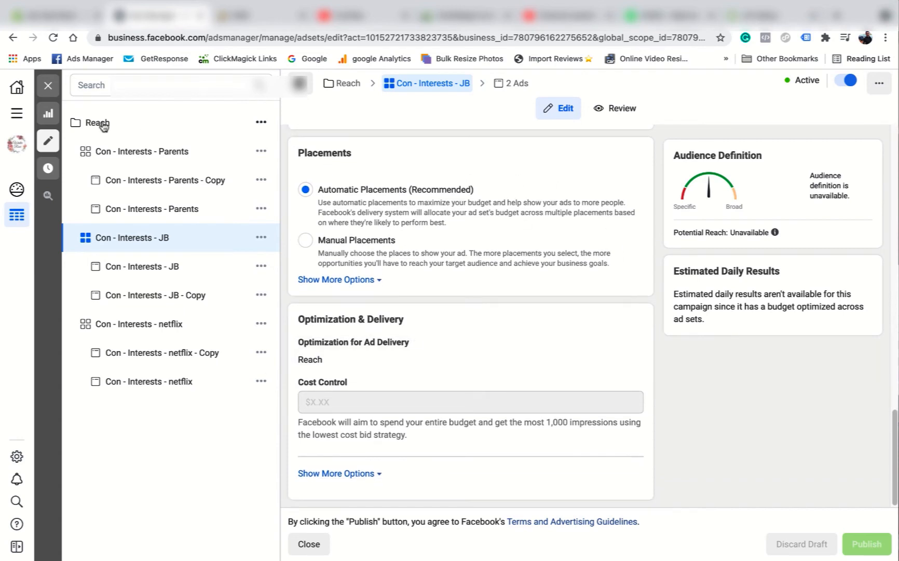
click(48, 85)
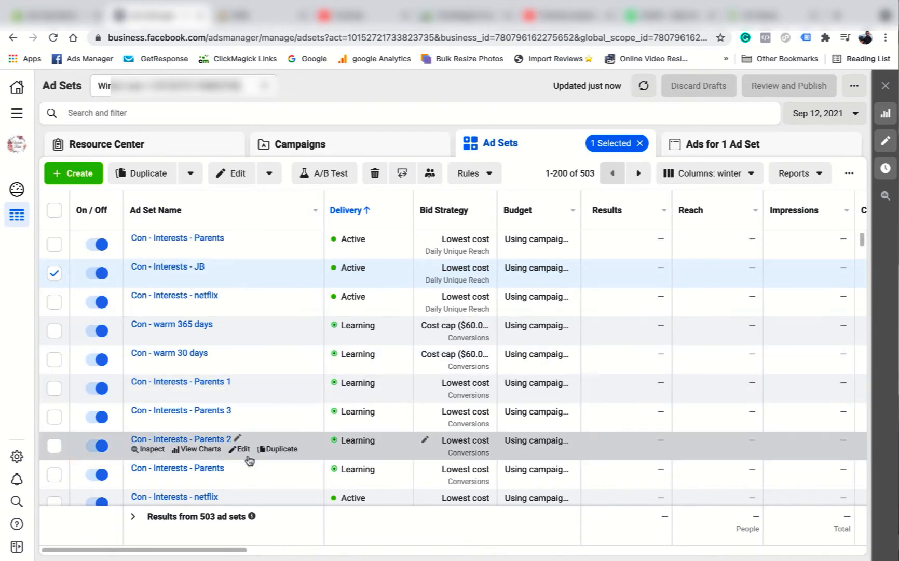
Open the ad "Con - Interests - JB" from its ad set and examine its identity, creative and available ad setup options
mouse_move(261, 276)
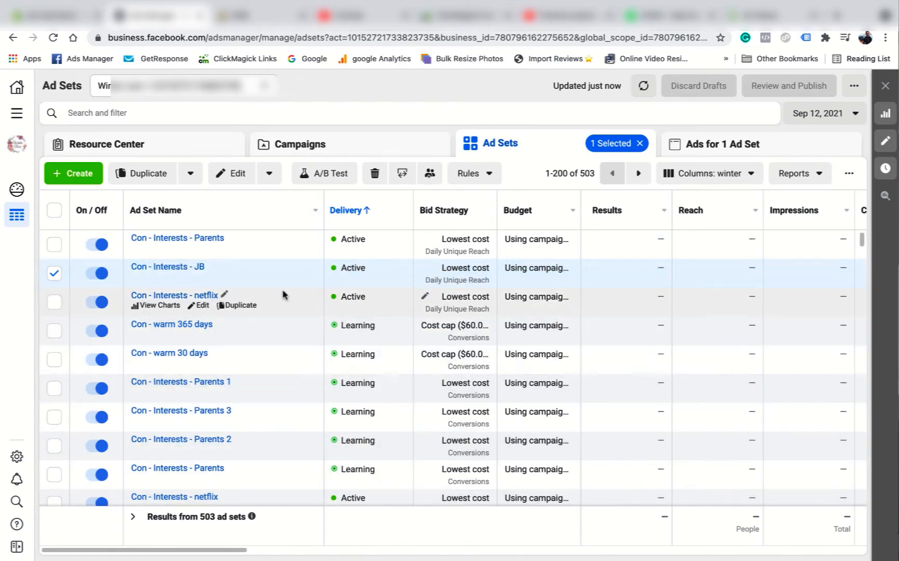
click(750, 153)
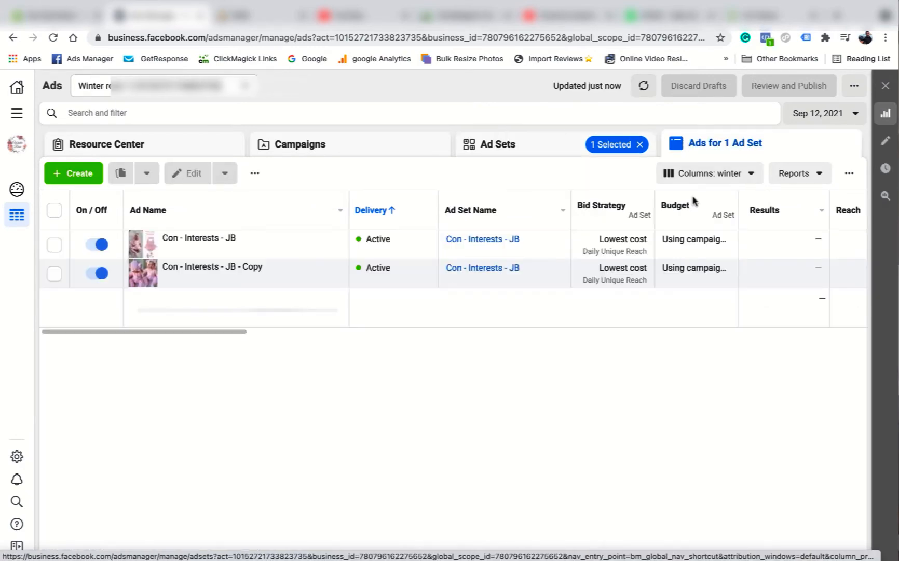
mouse_move(279, 251)
click(233, 248)
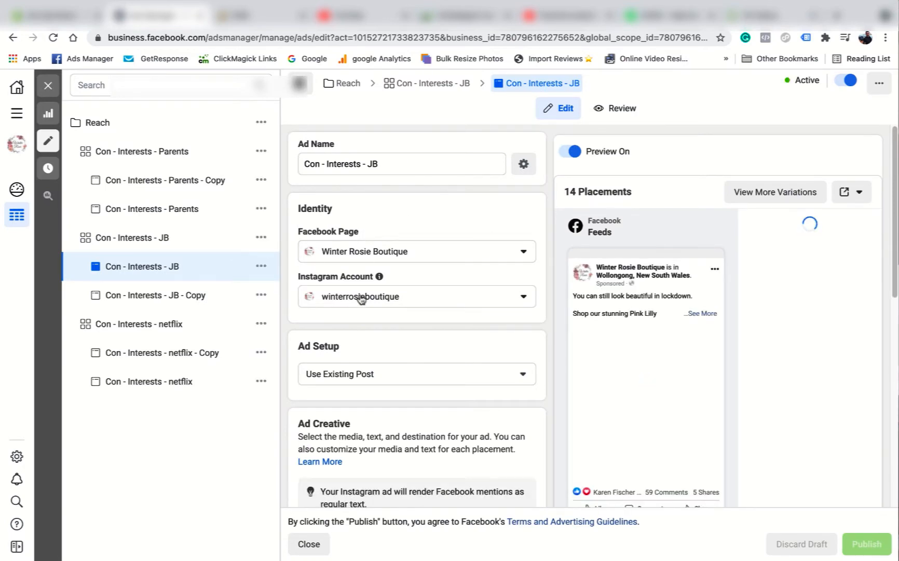
scroll(449, 276, down, 5)
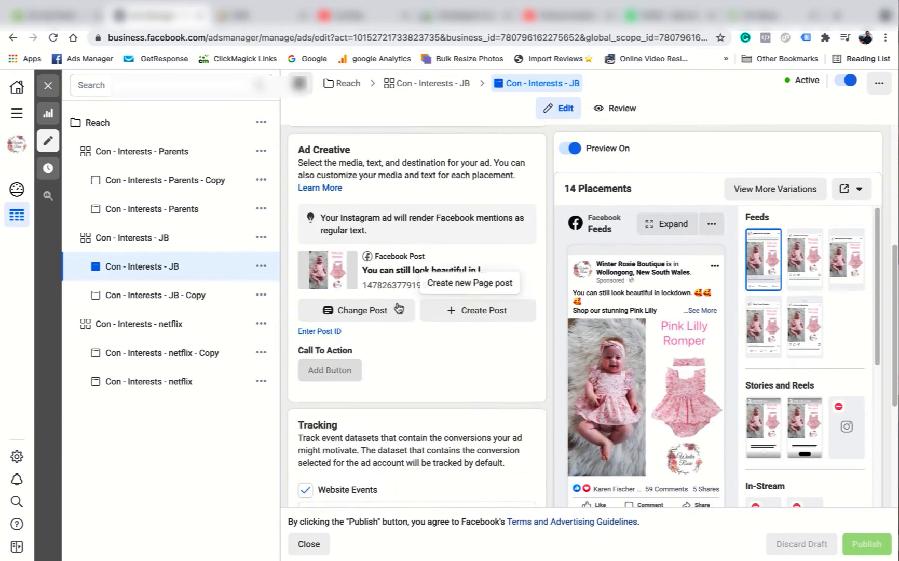
scroll(453, 292, up, 4)
click(452, 305)
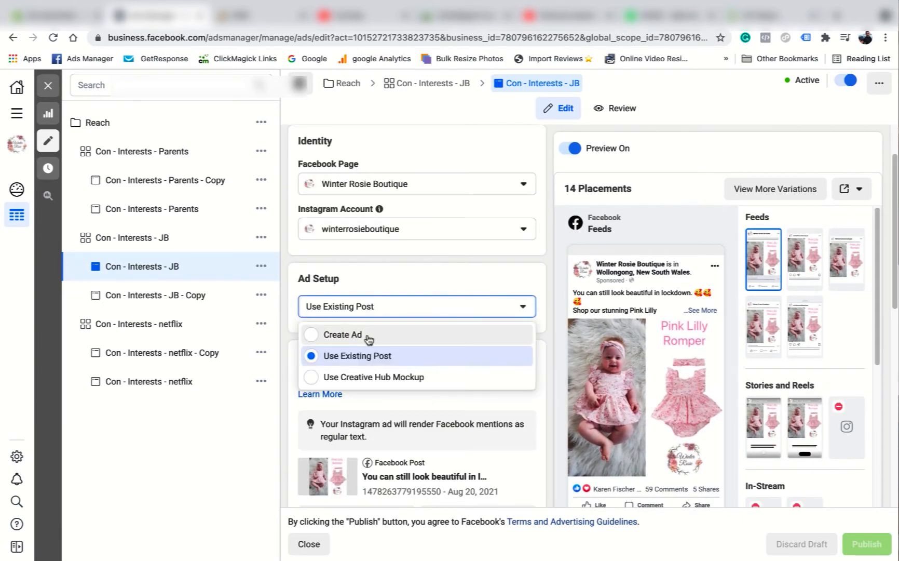
click(438, 274)
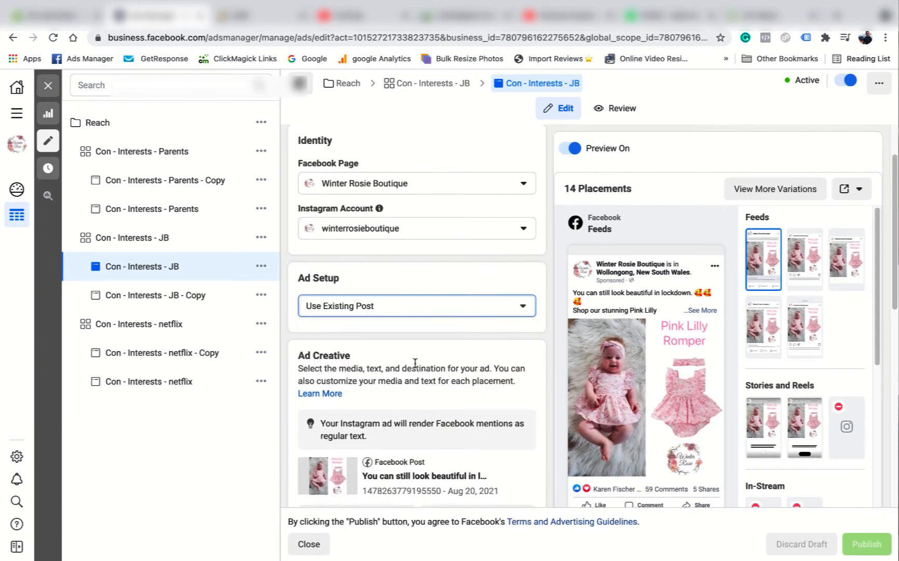
Examine the ad's call to action, placement, tracking settings and feed preview, and close the editor without changes
scroll(410, 392, down, 6)
scroll(410, 392, down, 4)
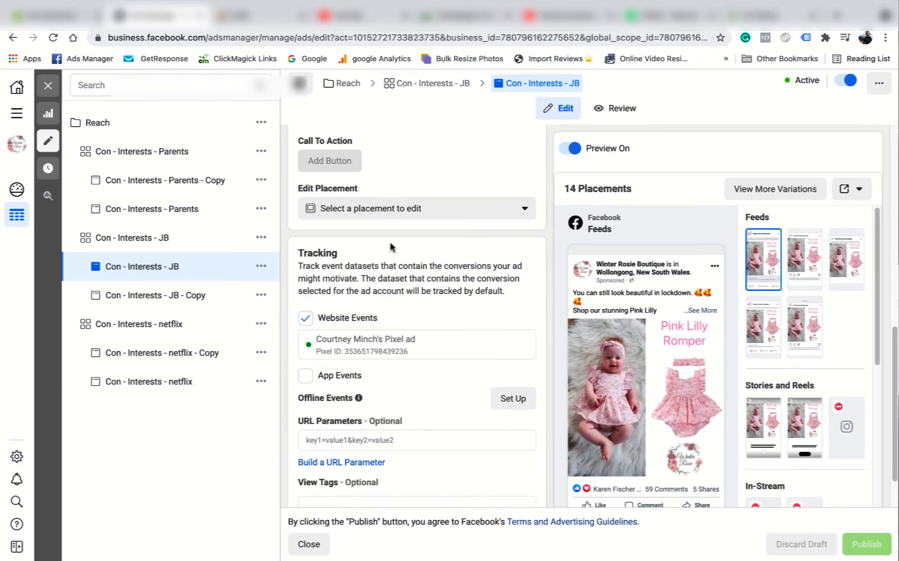
mouse_move(627, 268)
scroll(649, 387, down, 1)
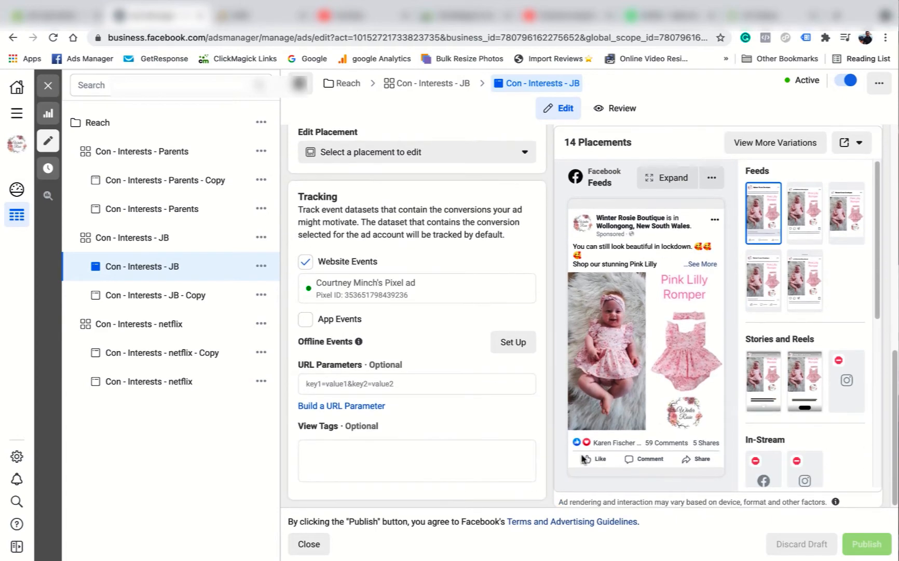
scroll(414, 374, up, 2)
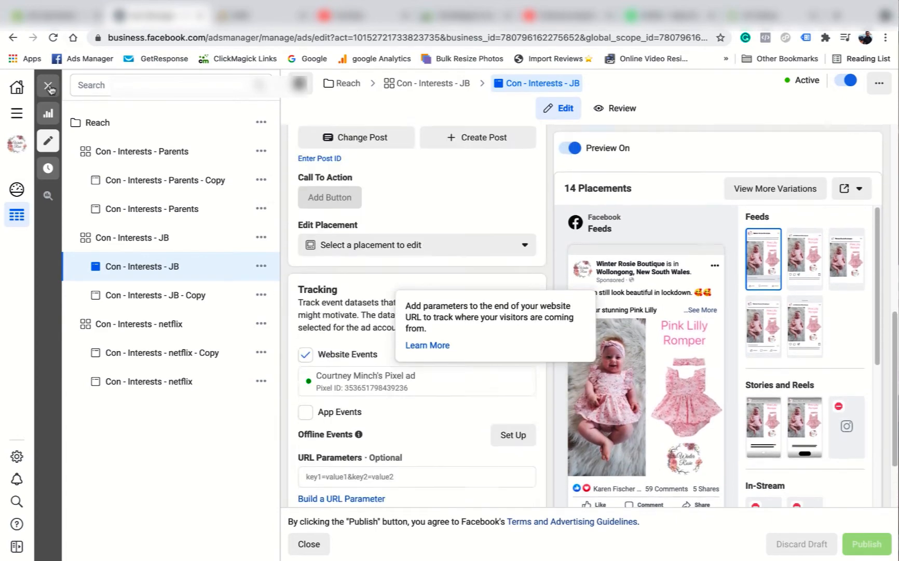
click(48, 85)
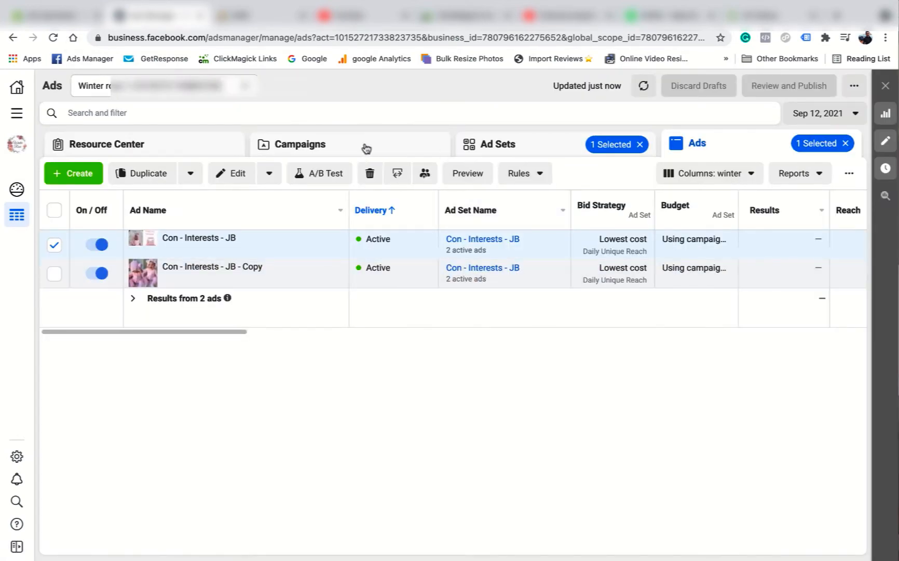
Return to the campaign list and look through its metric columns from Budget across to Purchases Conversion Value
click(343, 143)
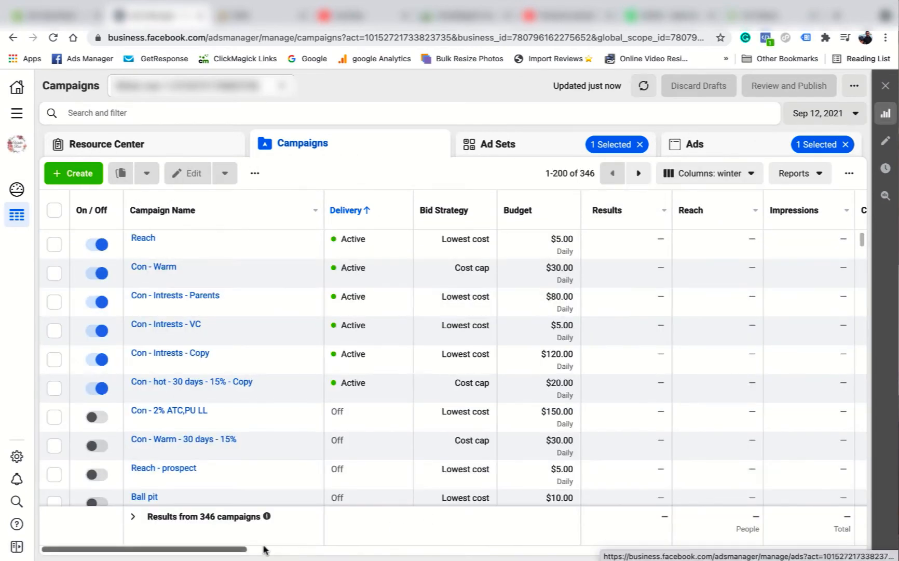
drag(241, 549, 281, 550)
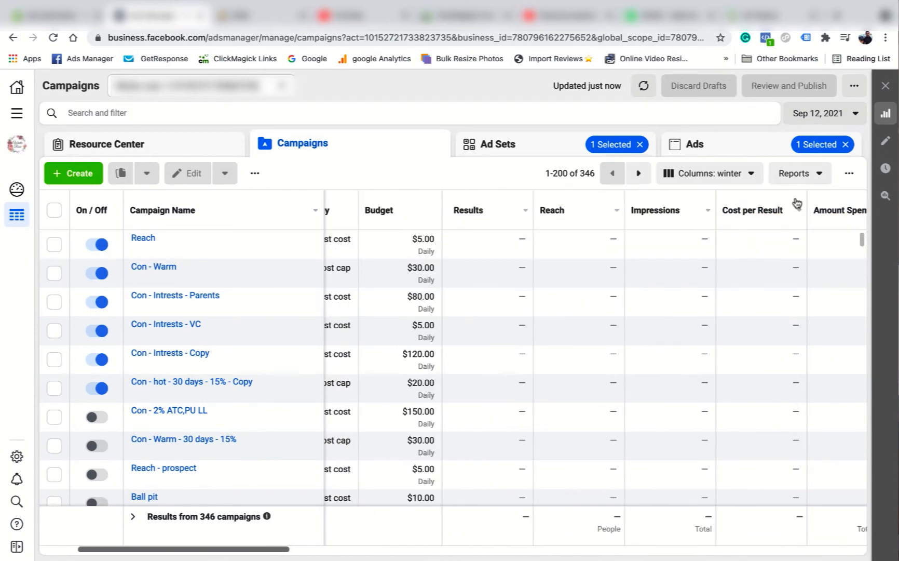
drag(270, 551, 491, 556)
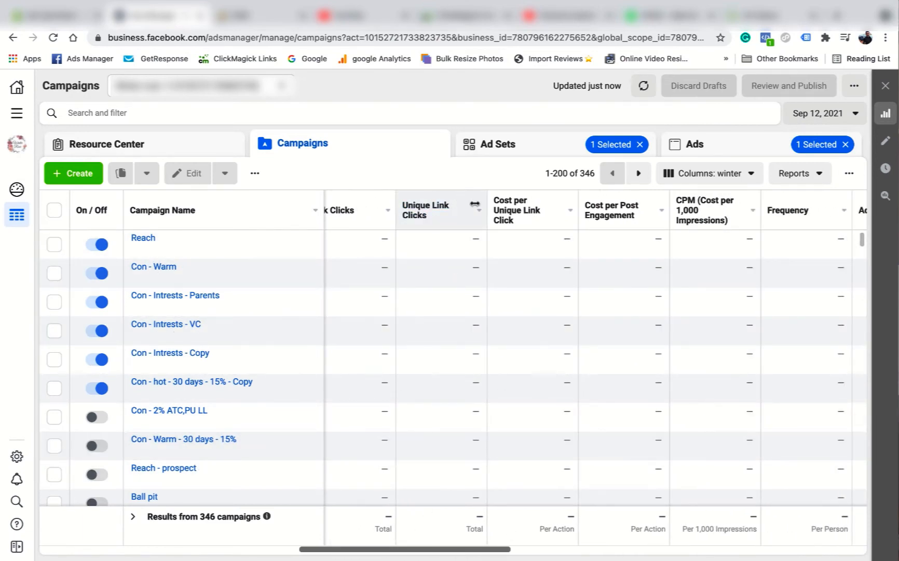
drag(472, 553, 587, 549)
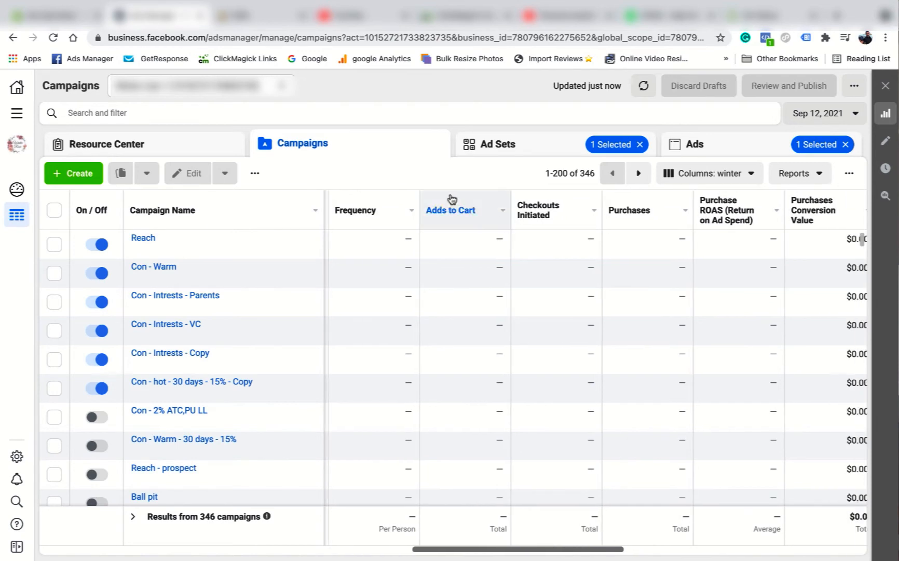
Open the column customization for the campaign table and examine the available performance metrics and the selected columns
click(731, 171)
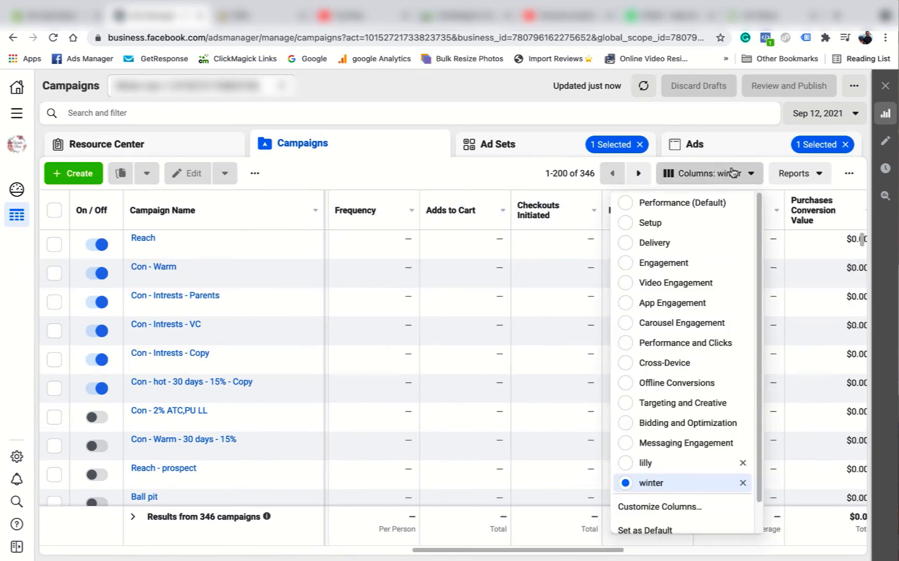
click(678, 505)
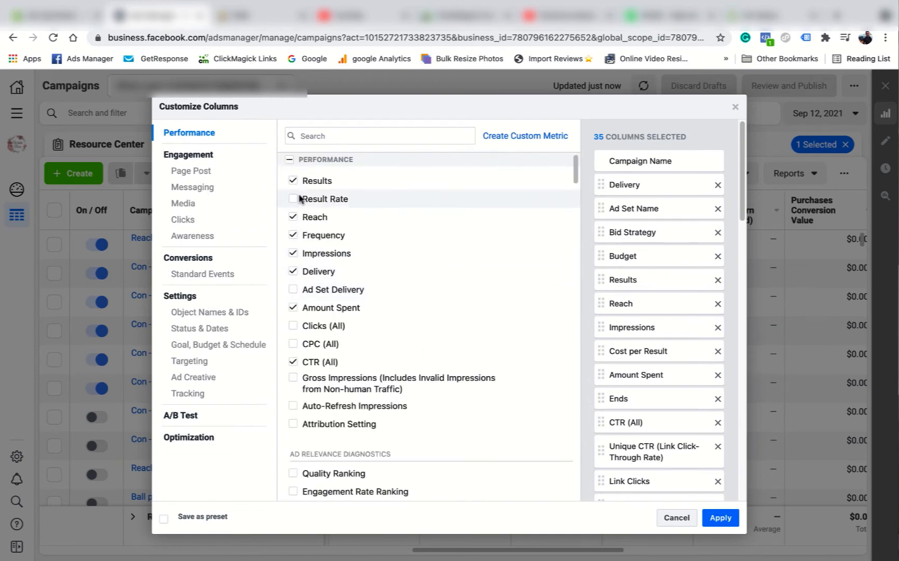
scroll(347, 343, down, 1)
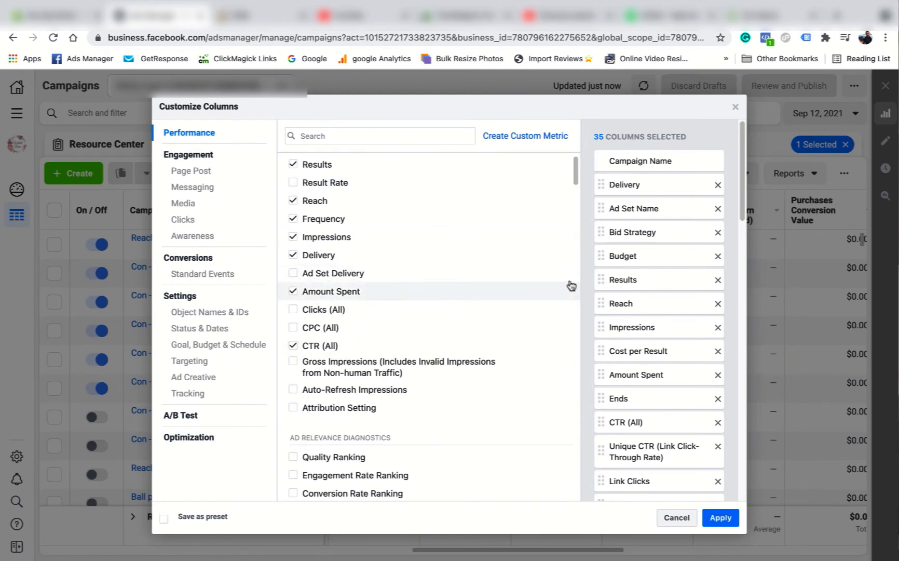
scroll(467, 281, down, 1)
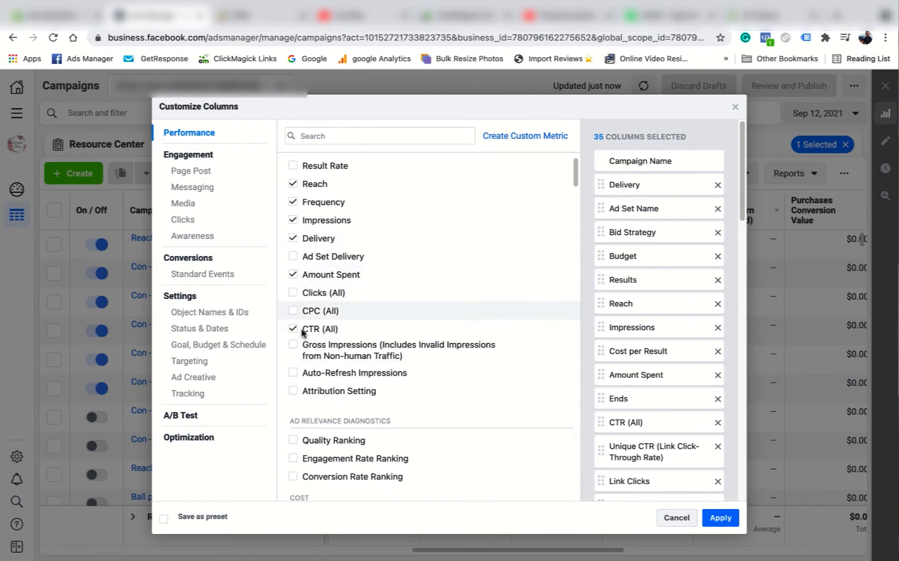
scroll(484, 385, down, 1)
scroll(679, 291, down, 5)
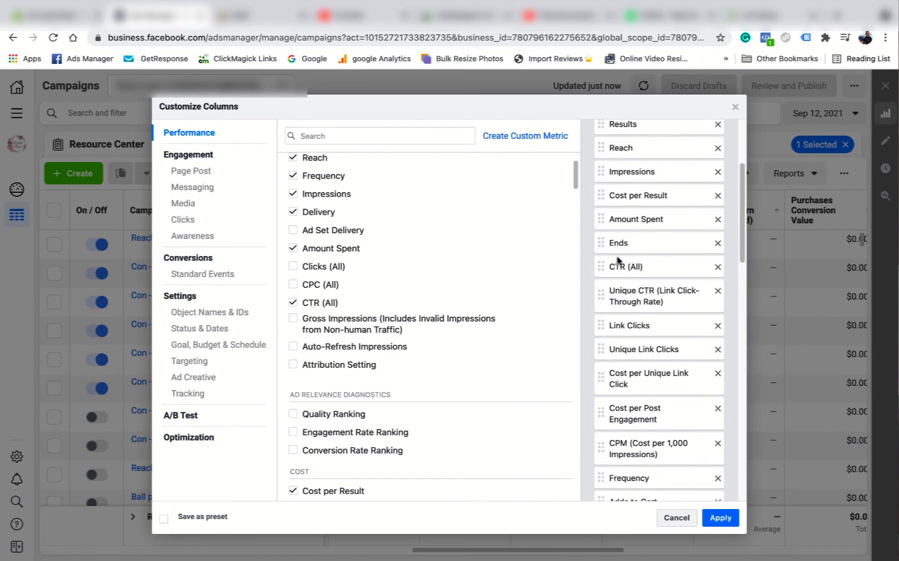
Try reordering the Unique CTR column around Link Clicks, and save the column selection as the preset "winter"
mouse_move(610, 240)
mouse_down()
mouse_move(609, 262)
mouse_move(611, 253)
mouse_up()
mouse_move(614, 290)
mouse_down()
mouse_move(608, 346)
mouse_move(614, 307)
mouse_up()
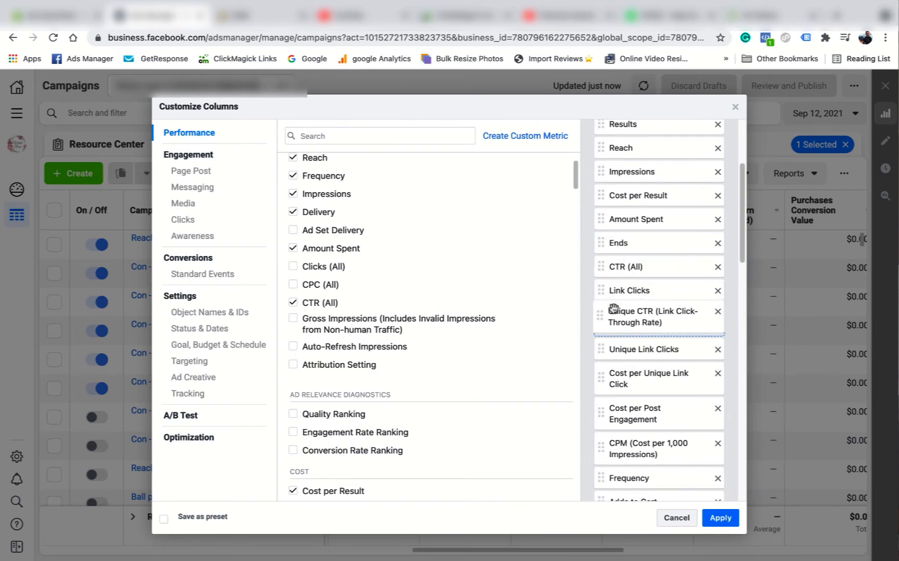
scroll(643, 300, down, 10)
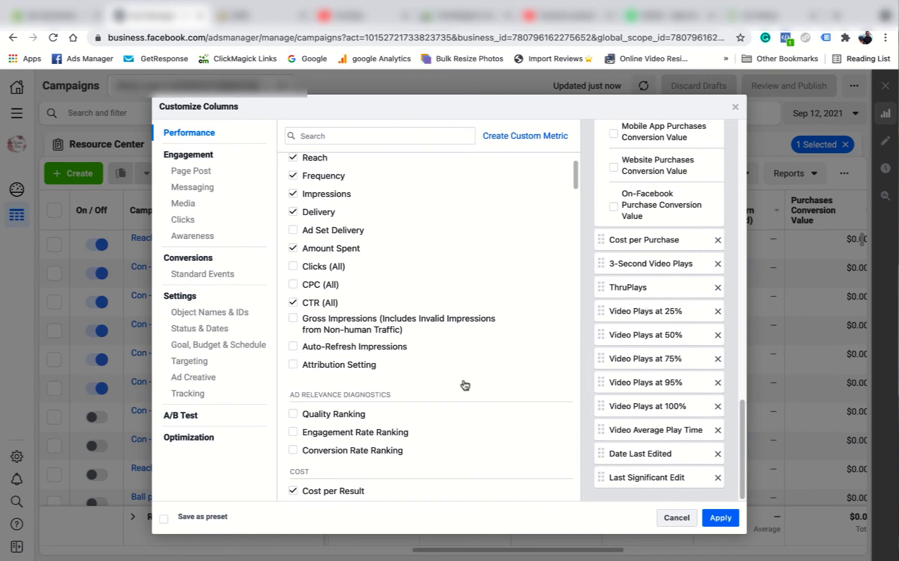
click(164, 519)
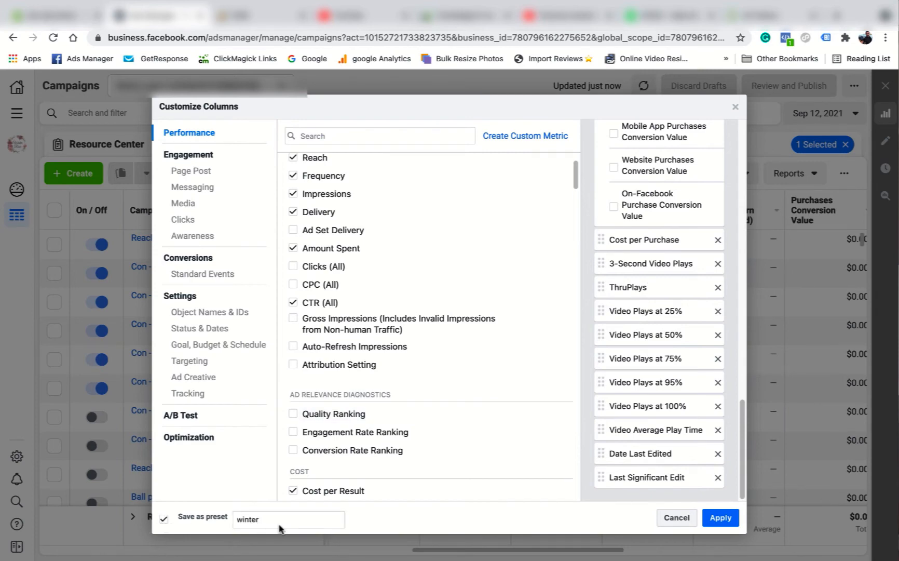
click(721, 517)
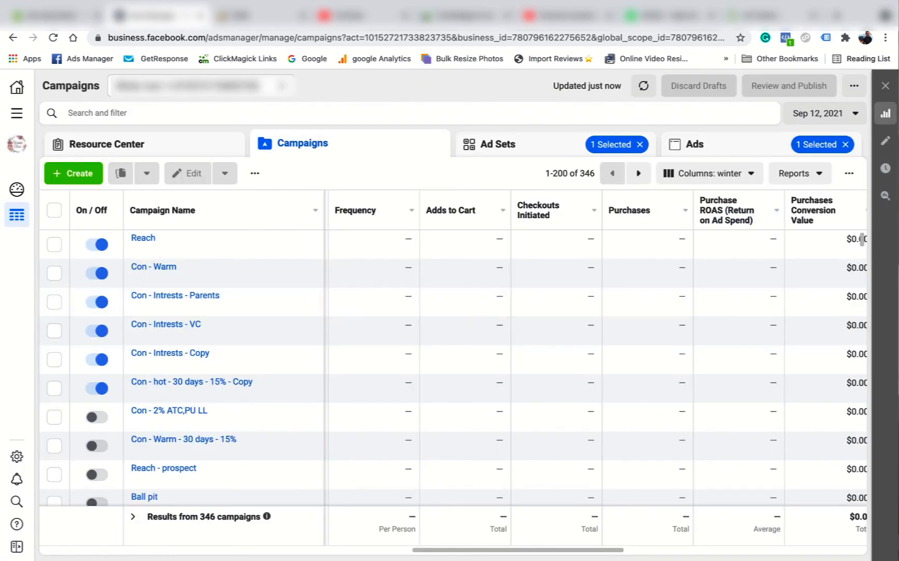
Look over the purchase metric columns and set the report's date range to Yesterday
mouse_move(486, 549)
mouse_down()
mouse_move(472, 549)
mouse_move(480, 549)
mouse_up()
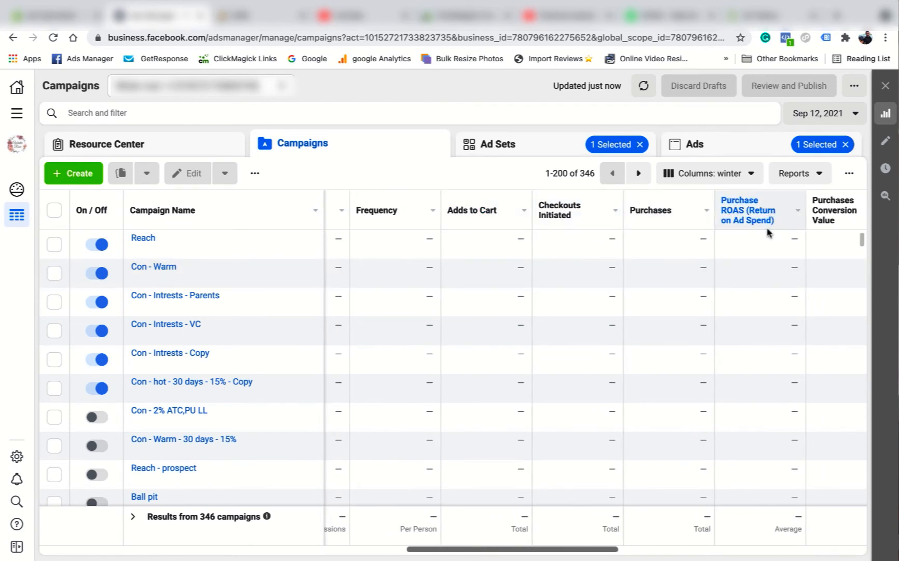
drag(616, 549, 657, 550)
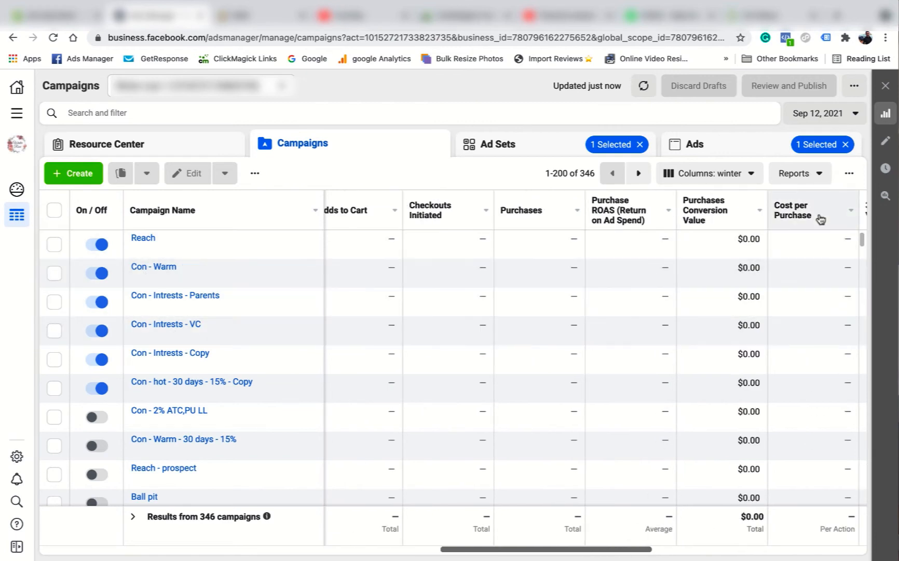
drag(586, 554, 541, 554)
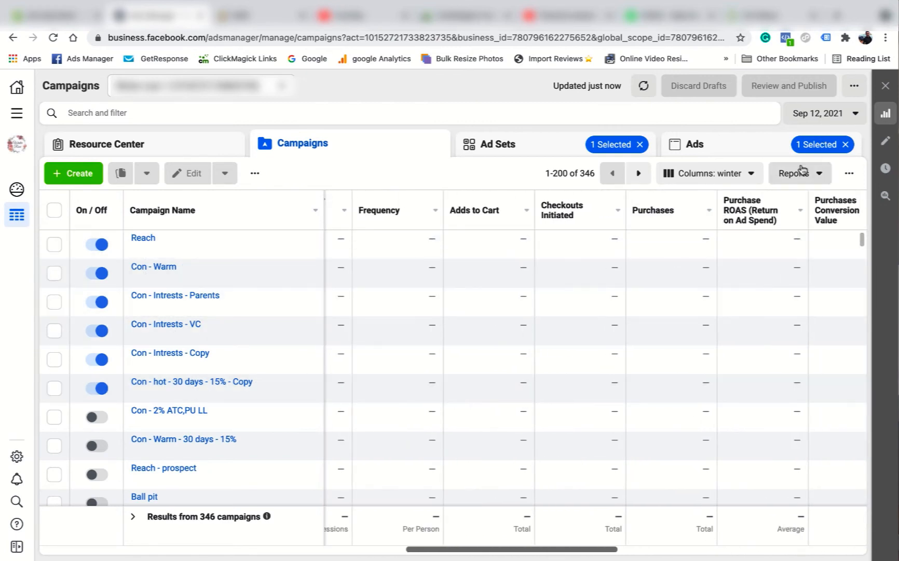
click(831, 115)
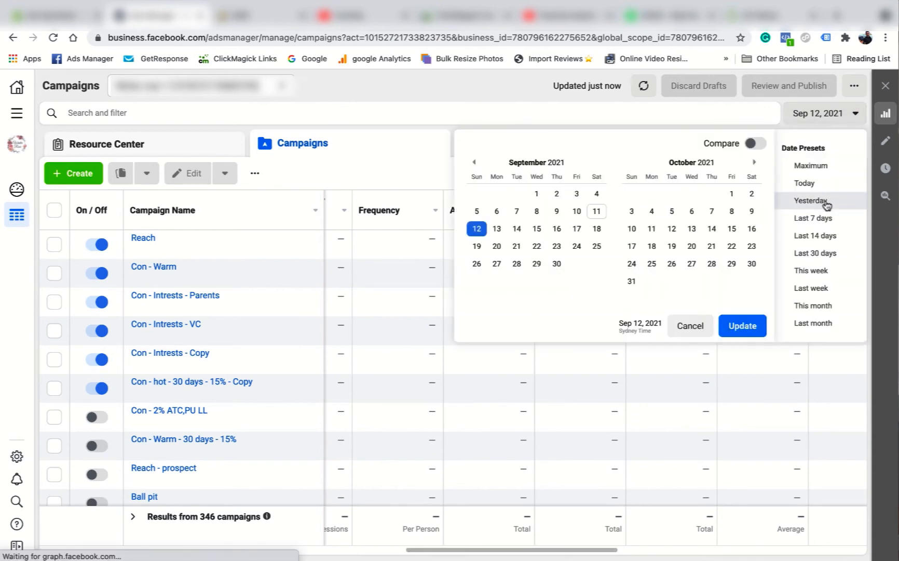
click(823, 201)
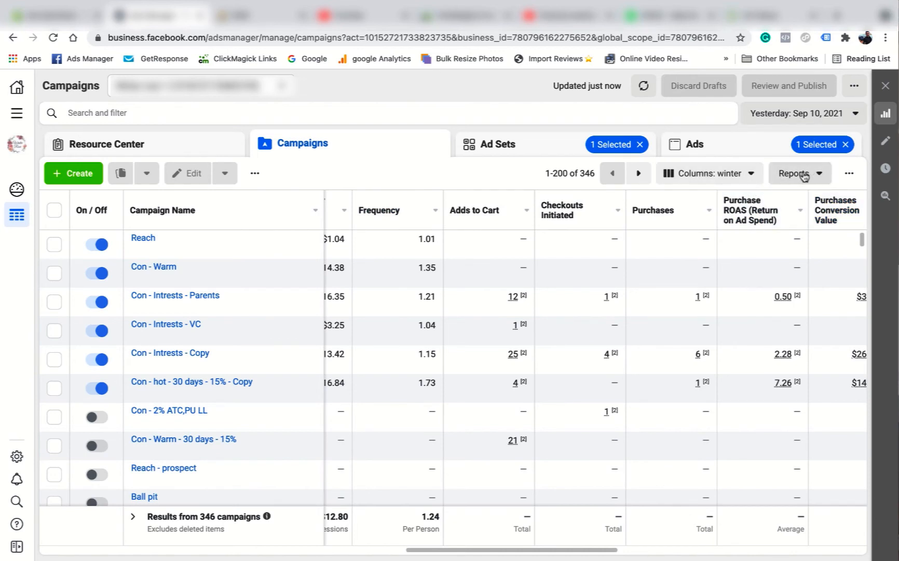
Break down the campaign results by age under the delivery breakdowns and look at the click metrics per age range
click(850, 174)
mouse_move(811, 235)
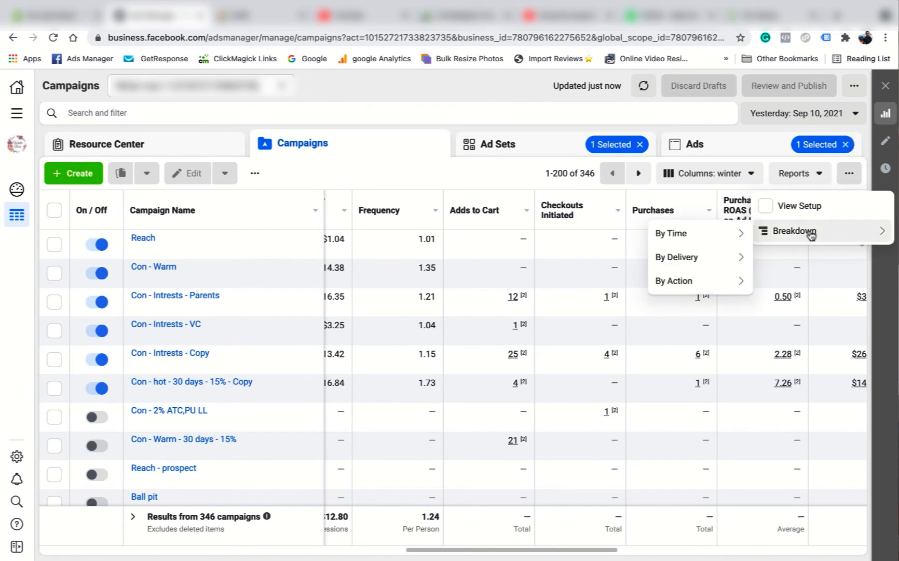
mouse_move(709, 234)
mouse_move(701, 263)
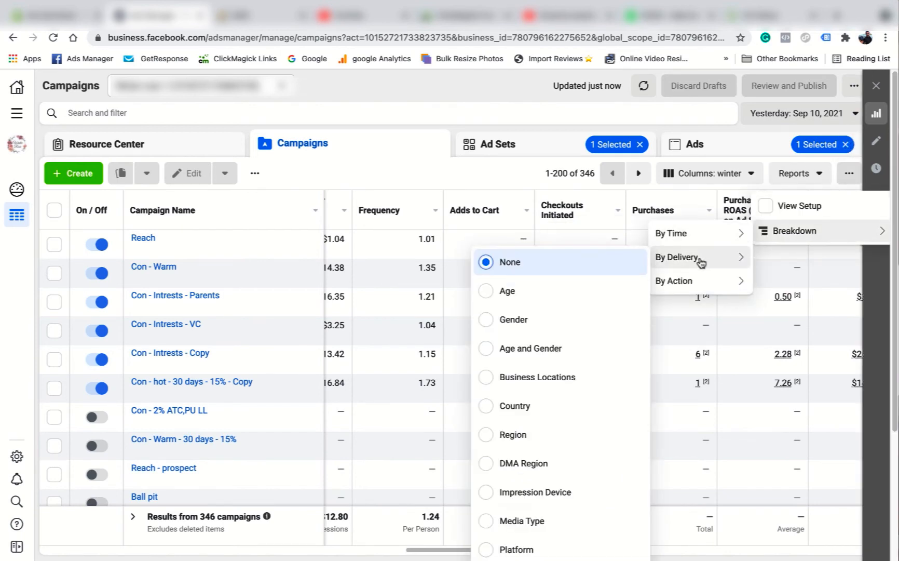
click(502, 291)
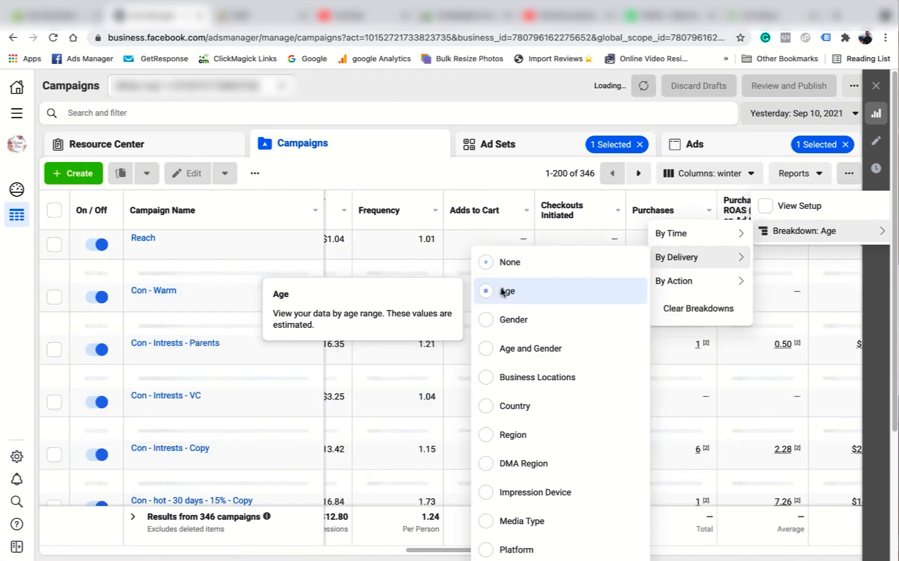
click(396, 90)
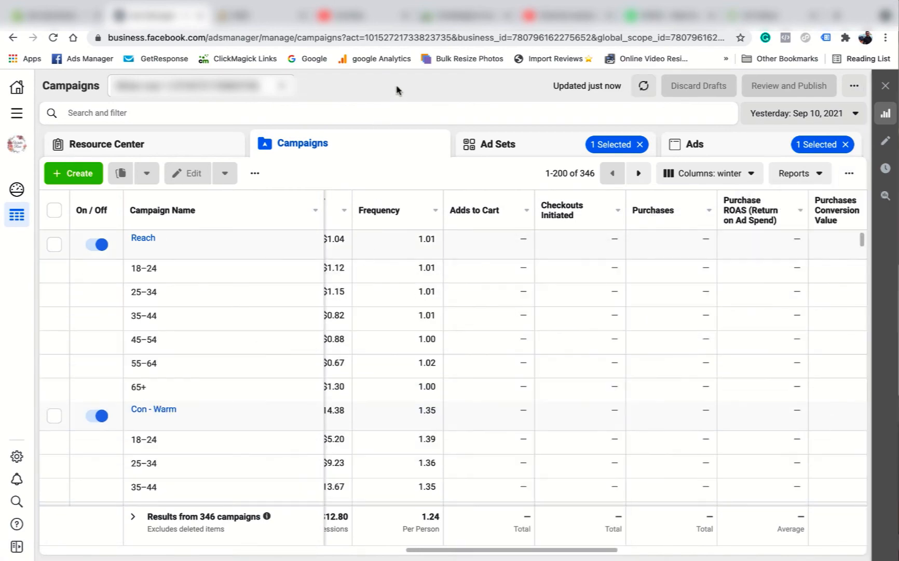
drag(449, 549, 324, 549)
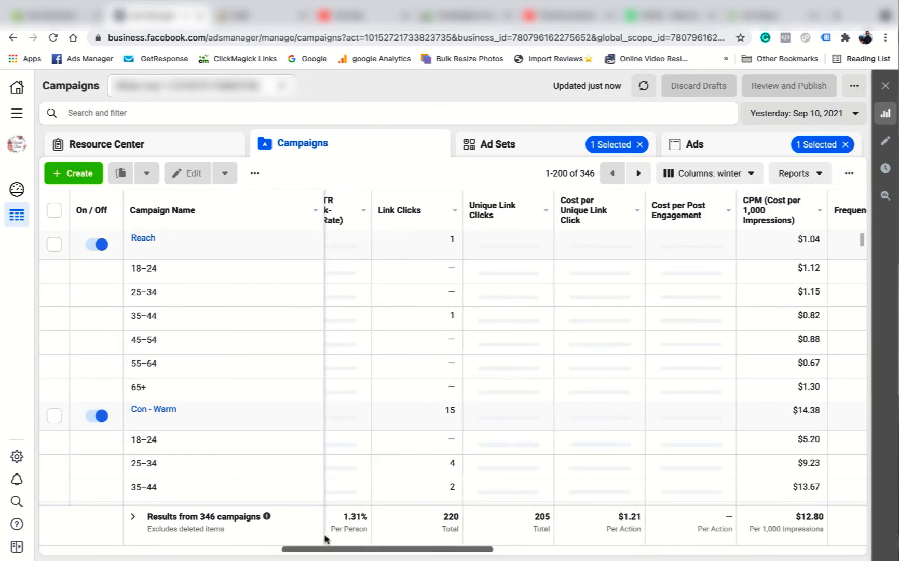
Examine the other delivery breakdown options, such as gender, country, region, platform and placement
click(846, 174)
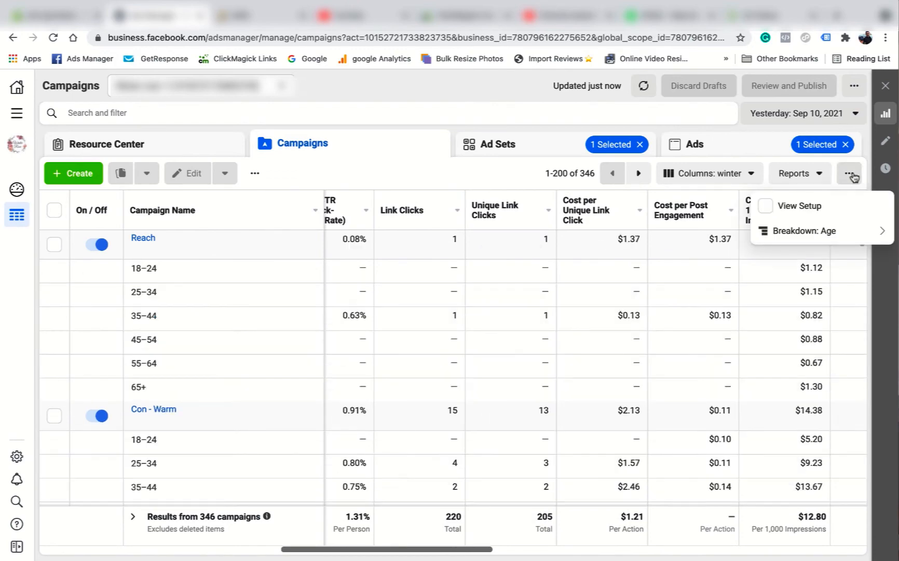
mouse_move(795, 239)
mouse_move(701, 258)
scroll(556, 327, down, 1)
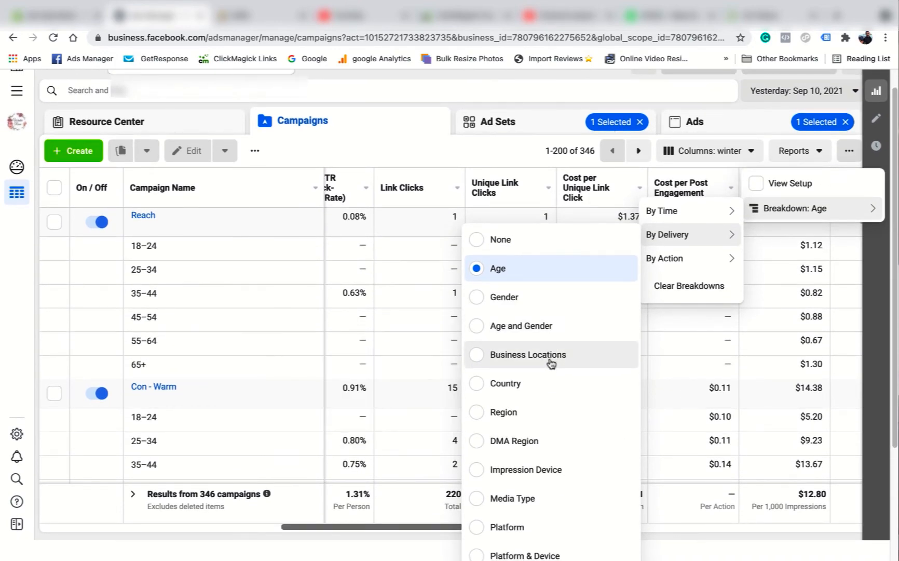
scroll(534, 416, down, 3)
scroll(537, 345, down, 2)
scroll(545, 467, up, 4)
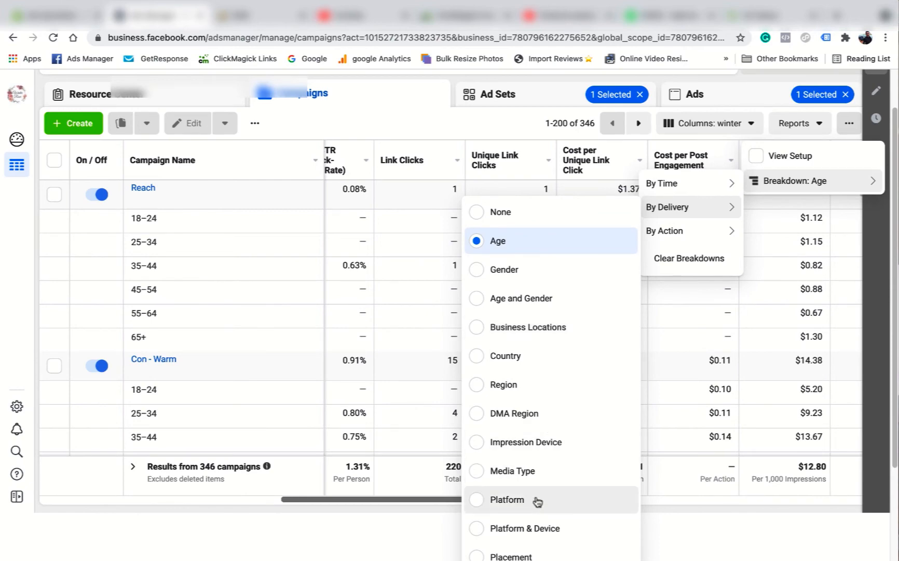
scroll(536, 506, down, 1)
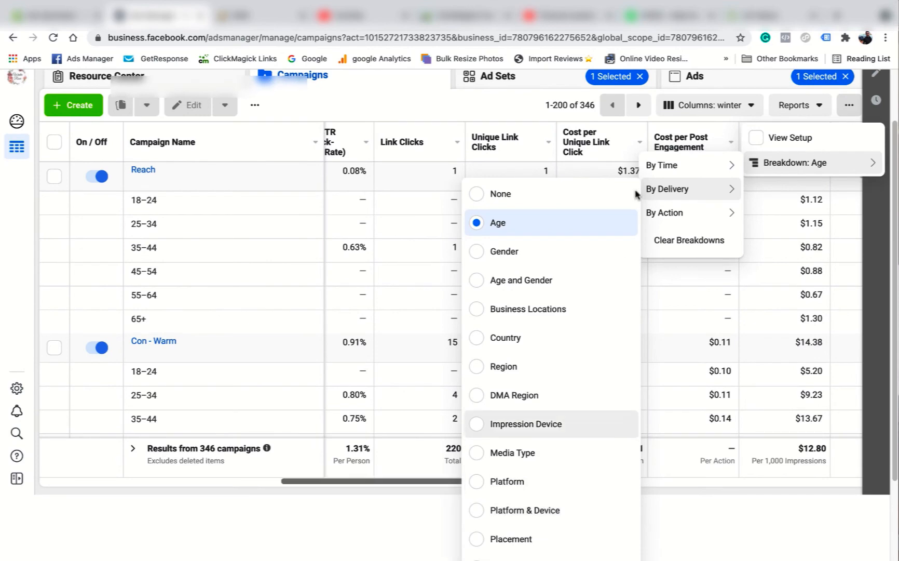
scroll(622, 251, up, 2)
Check the action breakdown options and clear all breakdowns from the campaign table
mouse_move(671, 233)
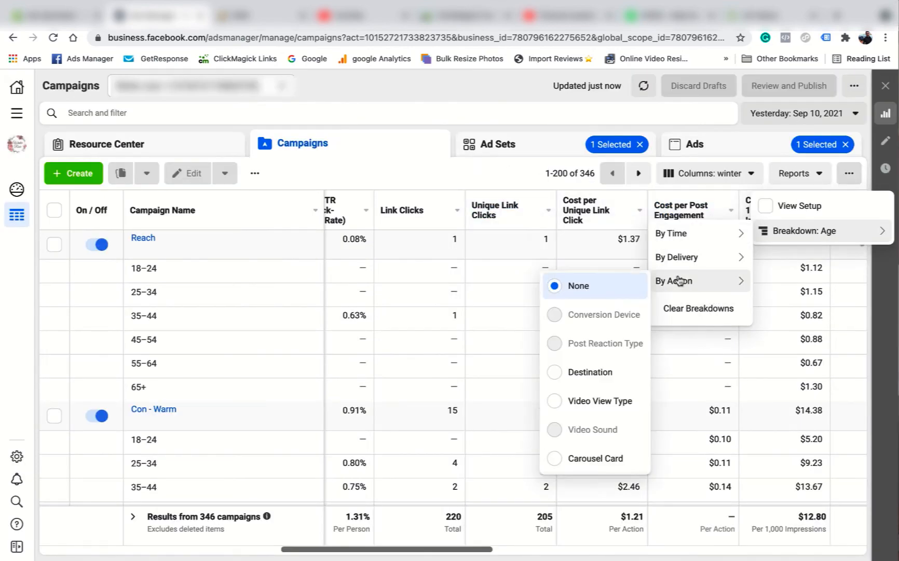
mouse_move(703, 287)
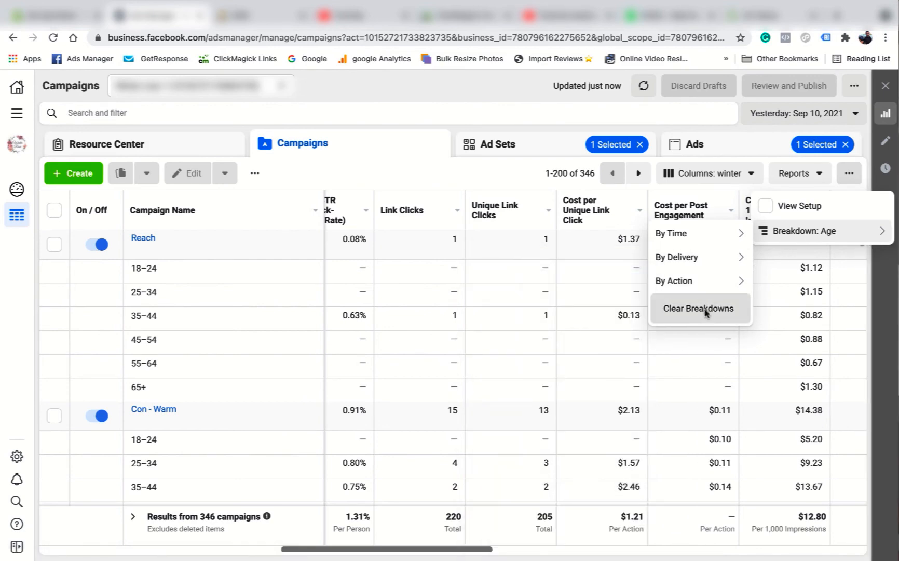
click(706, 311)
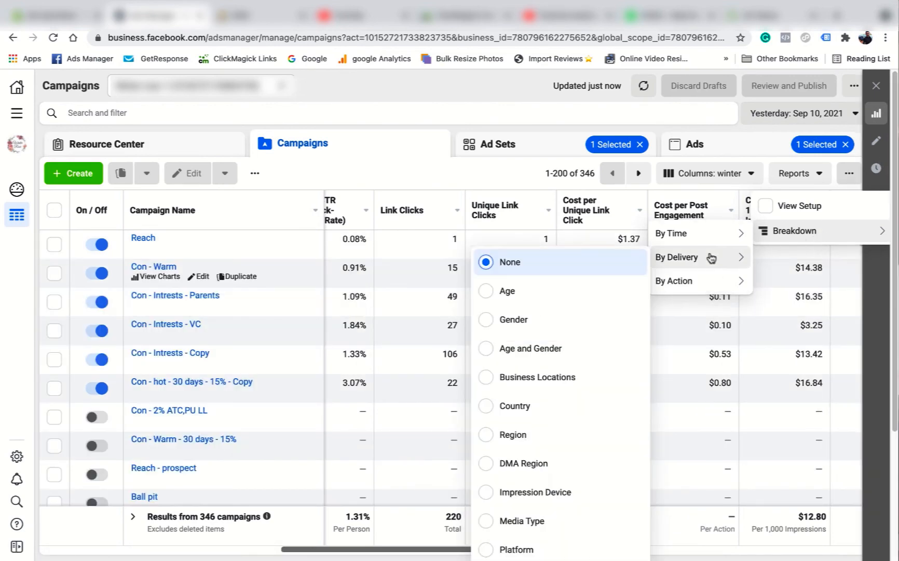
mouse_move(717, 283)
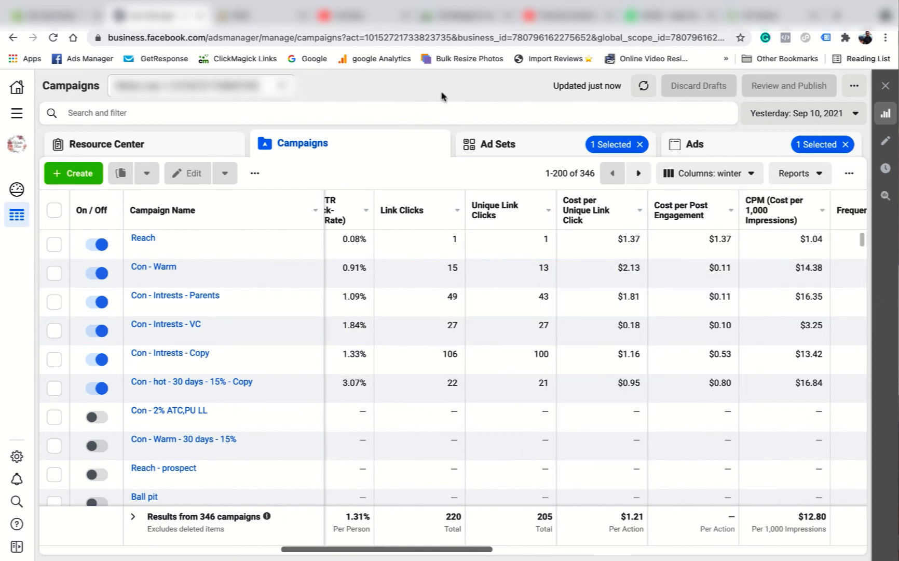
Examine the All Tools shortcuts and business management tools, close them, and bring the campaign table back to its first columns
click(16, 112)
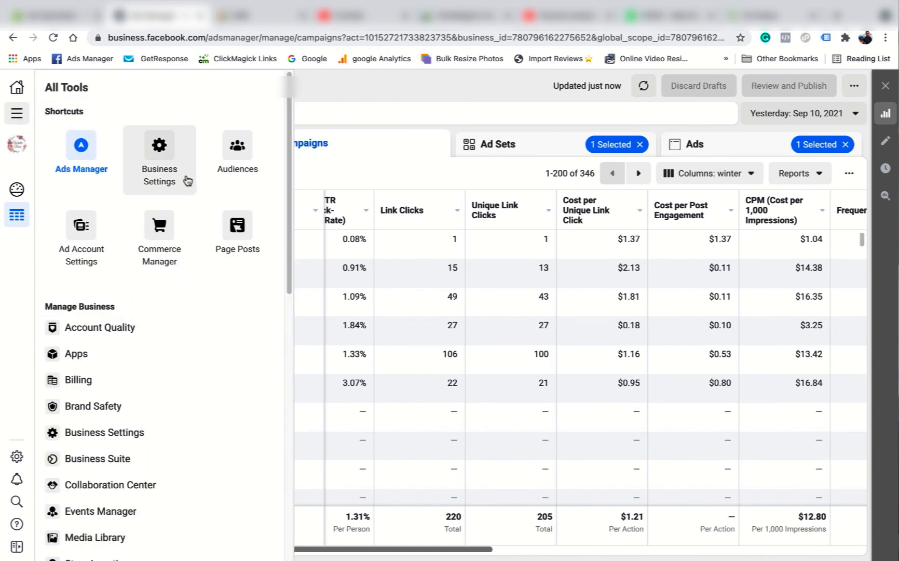
click(394, 88)
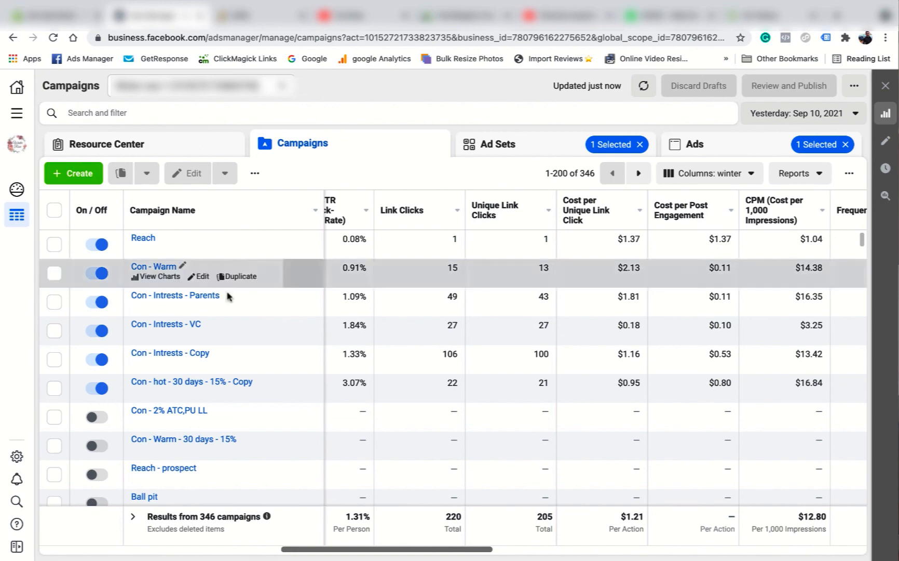
drag(342, 549, 12, 535)
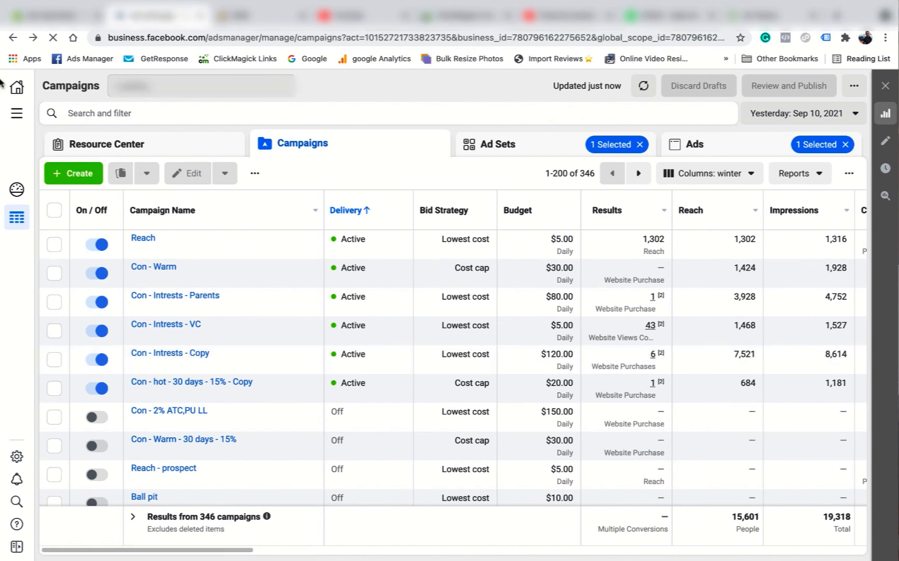
click(21, 116)
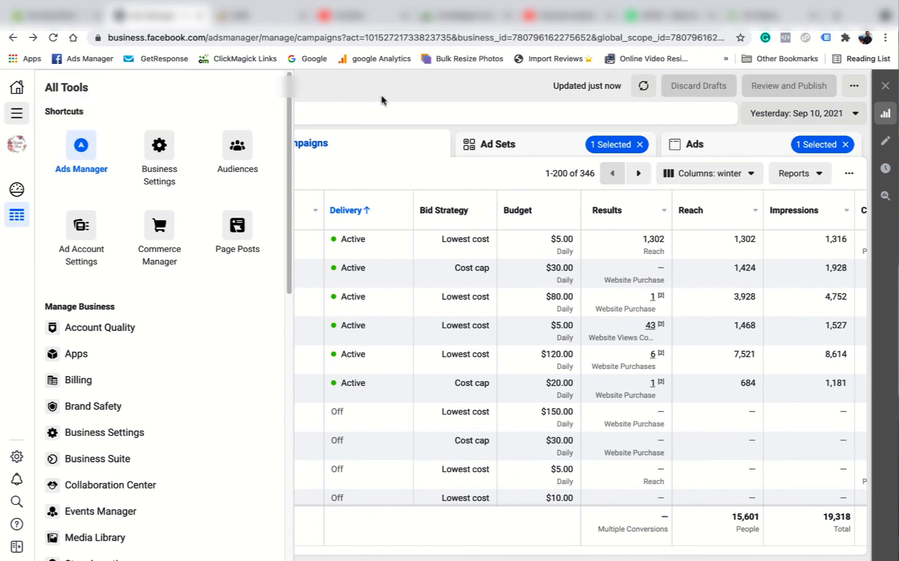
click(396, 93)
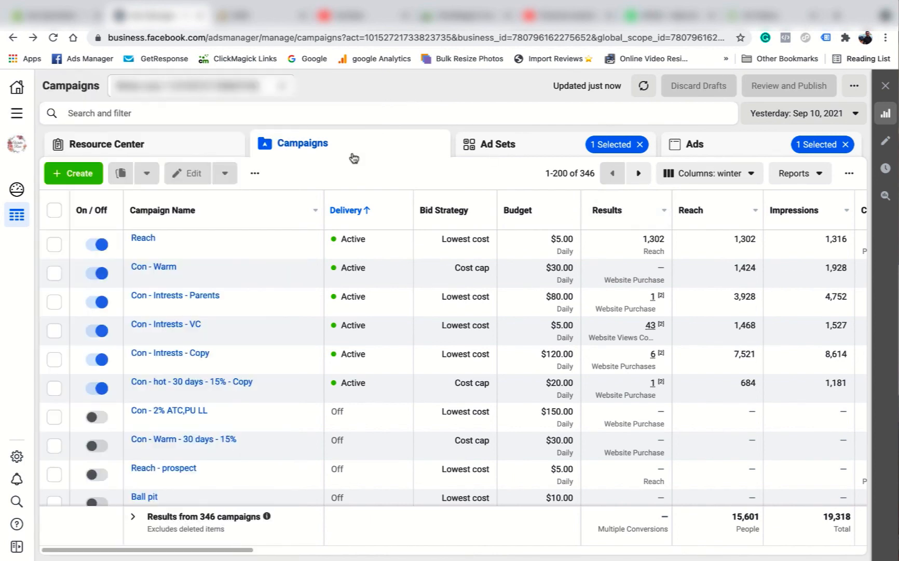
Look through the campaign metrics from Budget to Link Clicks, and review the column presets without changing the selection
scroll(486, 157, right, 2)
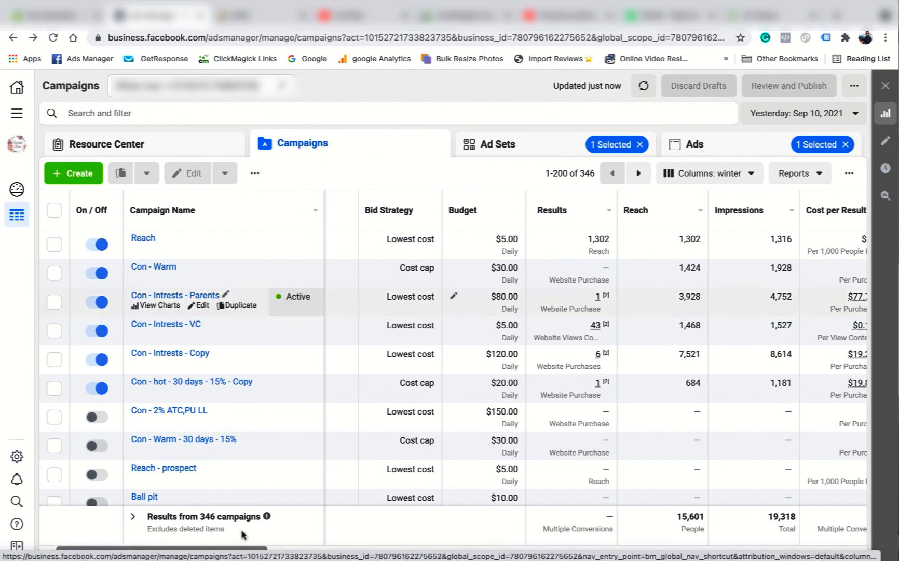
drag(221, 554, 347, 540)
click(709, 173)
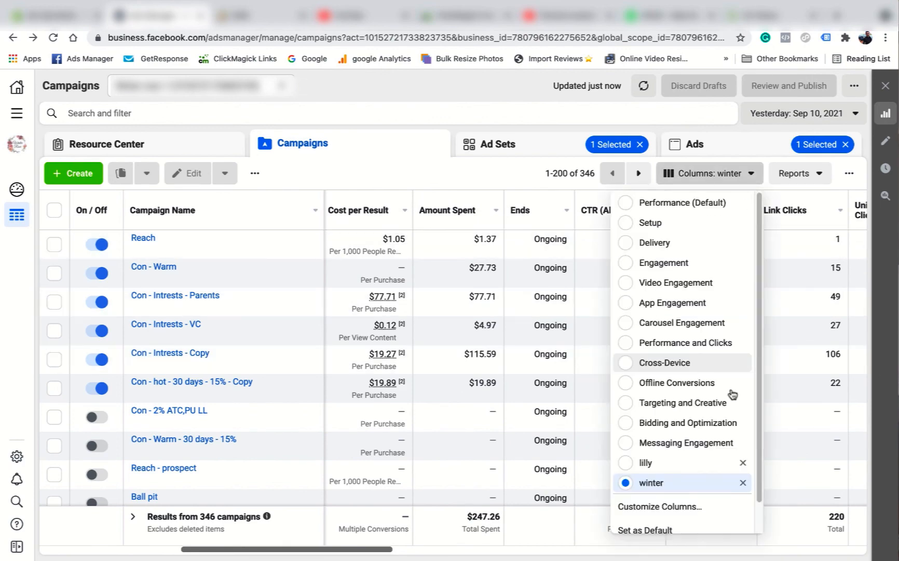
click(429, 86)
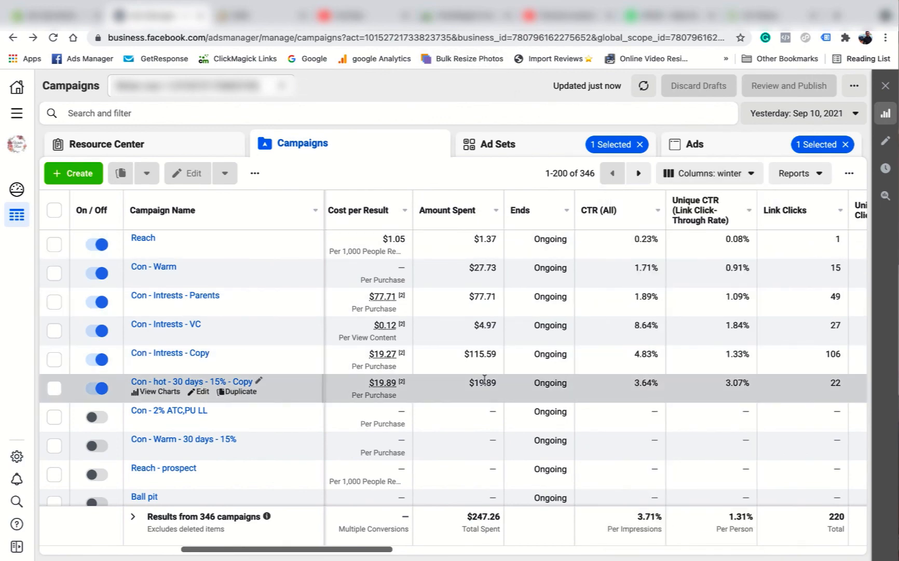